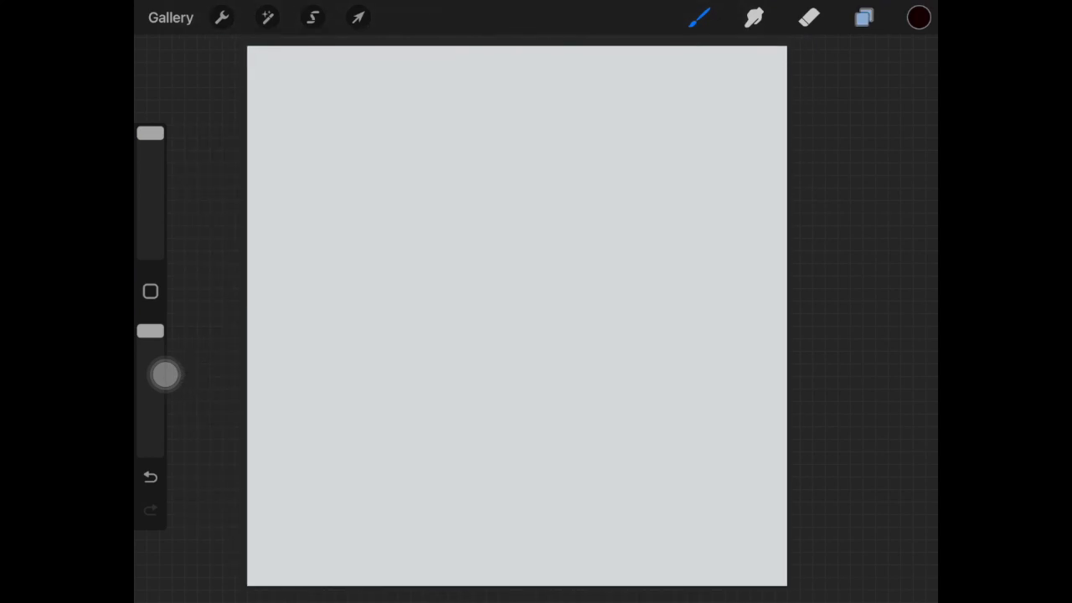
Make Layer 11 with the scattered black dots visible again on the canvas.
{"action": "left_click", "coordinate": [864, 18]}
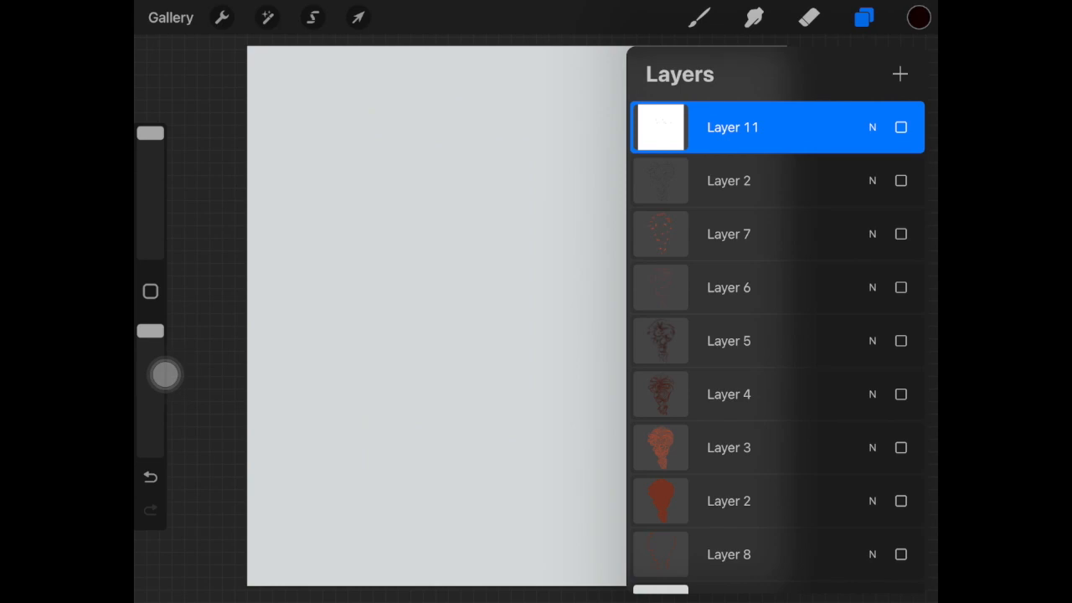
{"action": "left_click", "coordinate": [900, 127]}
{"action": "left_click", "coordinate": [864, 17]}
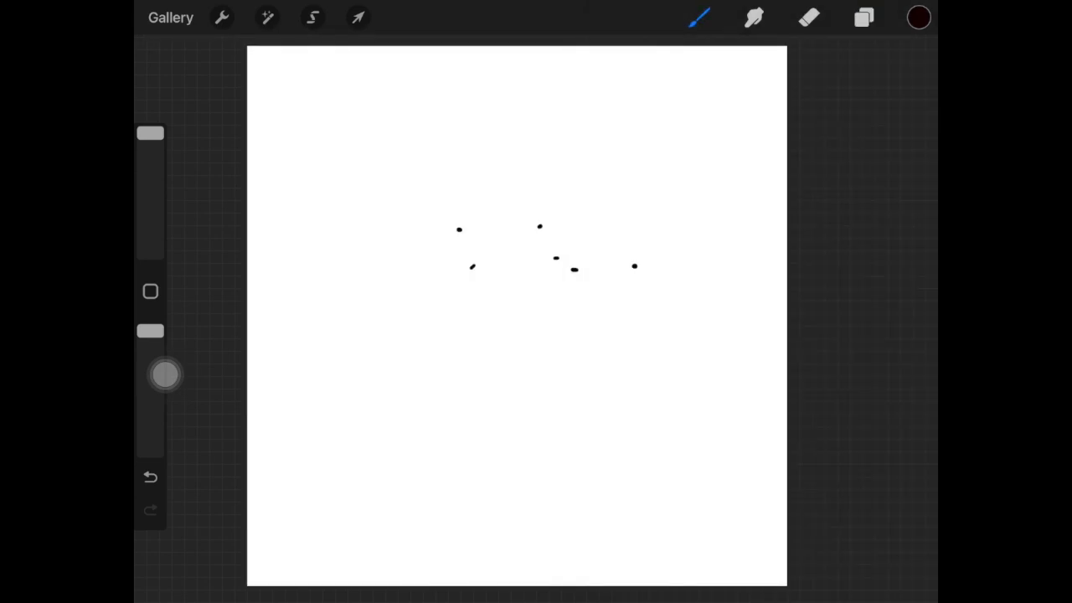
{"action": "scroll", "coordinate": [517, 316], "scroll_direction": "down", "scroll_amount": 1}
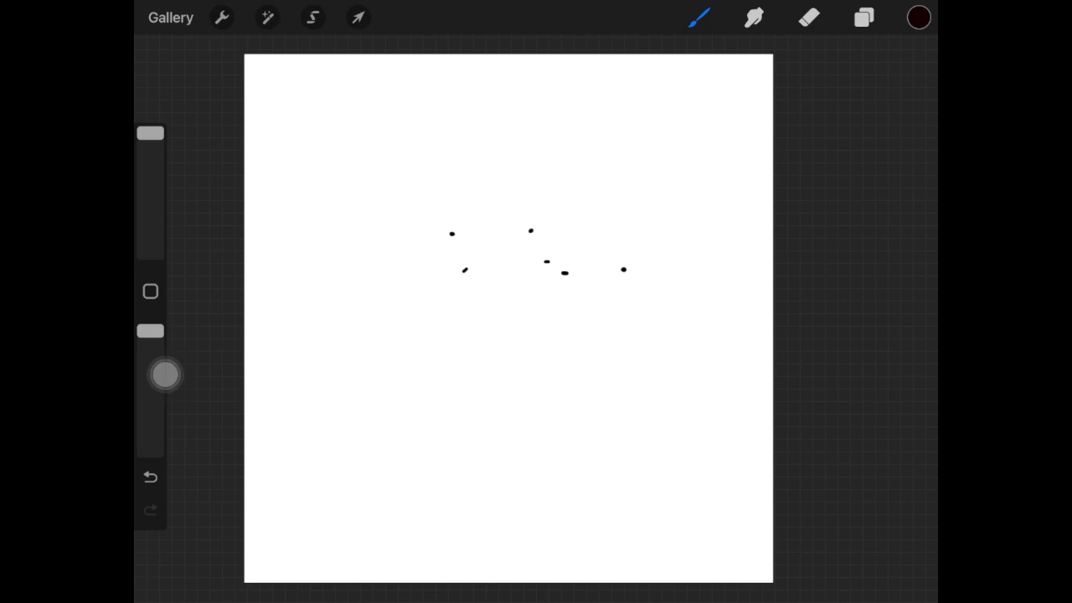
{"action": "left_click_drag", "start_coordinate": [508, 318], "coordinate": [504, 316]}
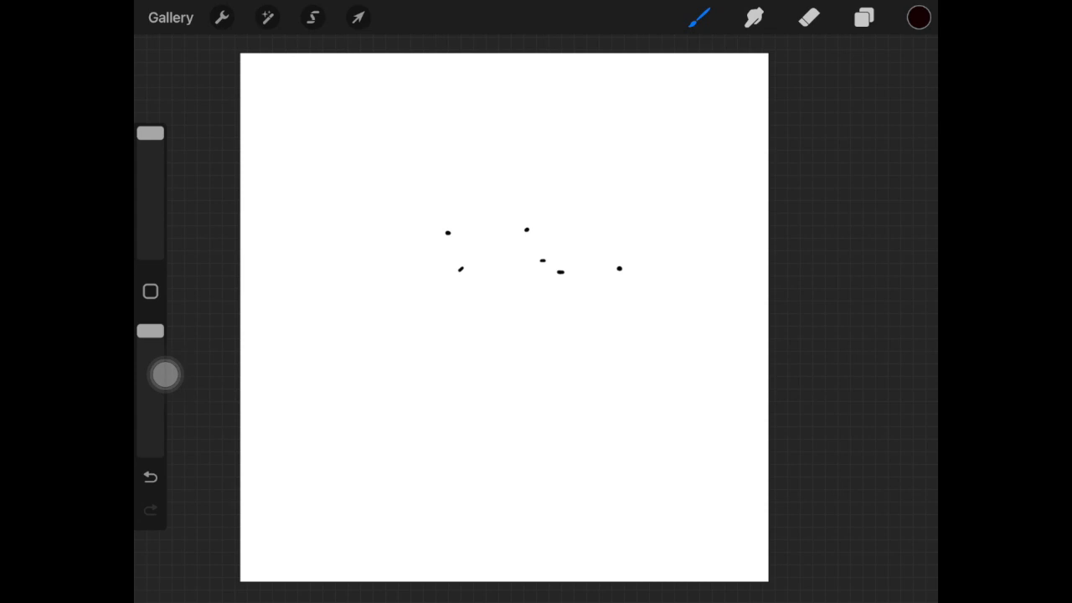
Choose the Technical Pen from the Inking set, undoing a test mark below the dots.
{"action": "left_click", "coordinate": [699, 17]}
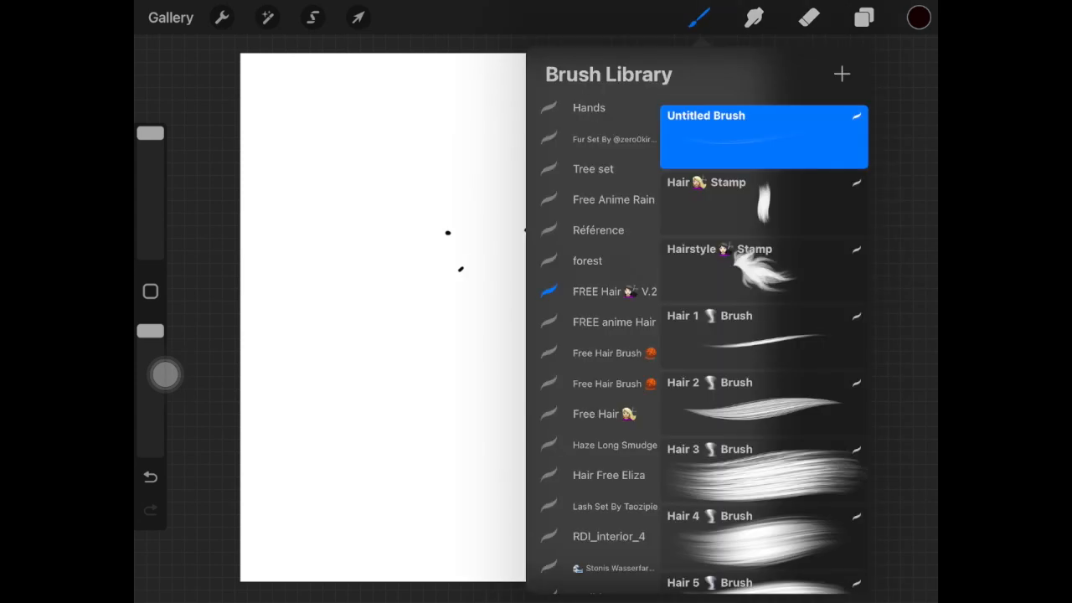
{"action": "scroll", "coordinate": [599, 352], "scroll_direction": "down", "scroll_amount": 10}
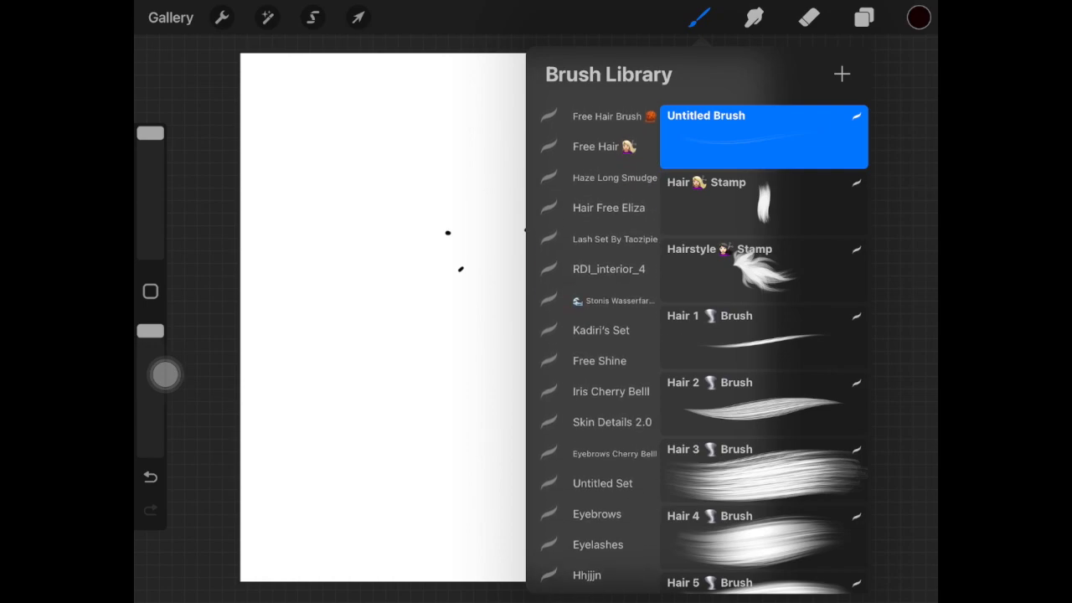
{"action": "left_click", "coordinate": [586, 463]}
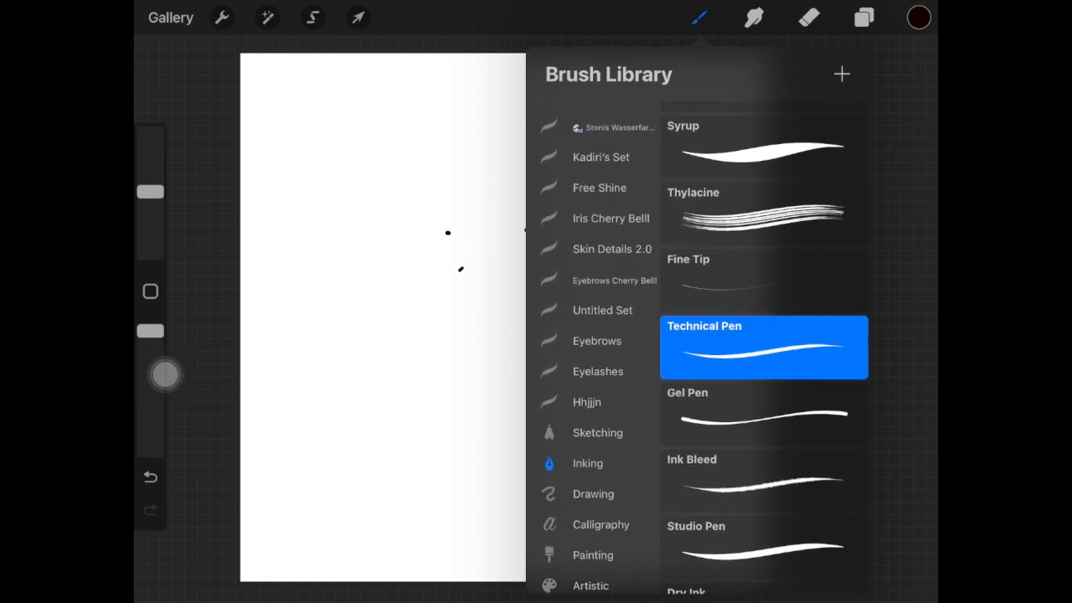
{"action": "left_click", "coordinate": [699, 17]}
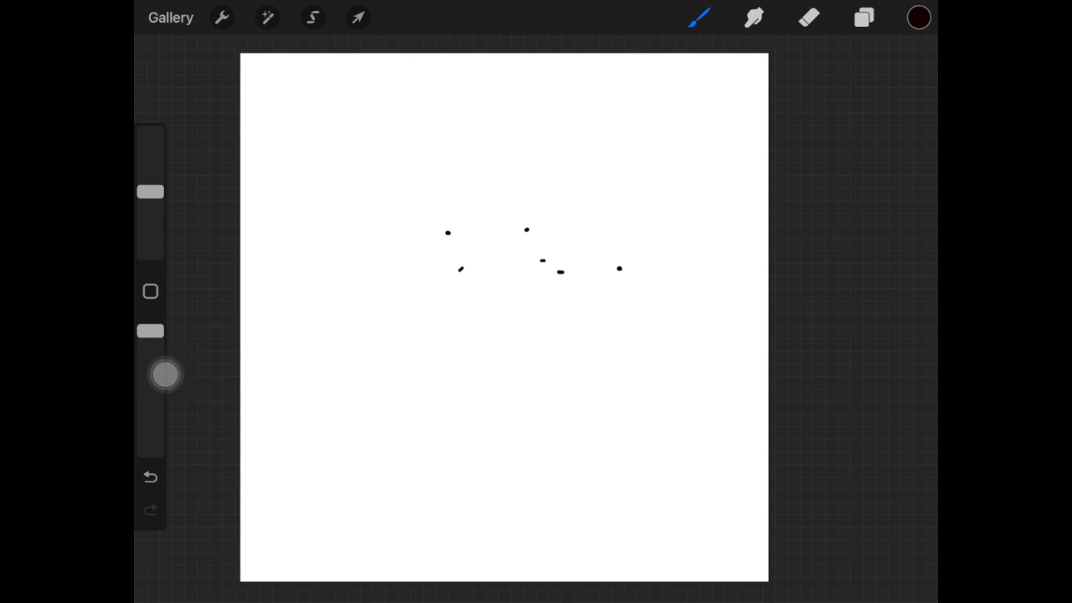
{"action": "left_click", "coordinate": [561, 289]}
{"action": "left_click", "coordinate": [150, 477]}
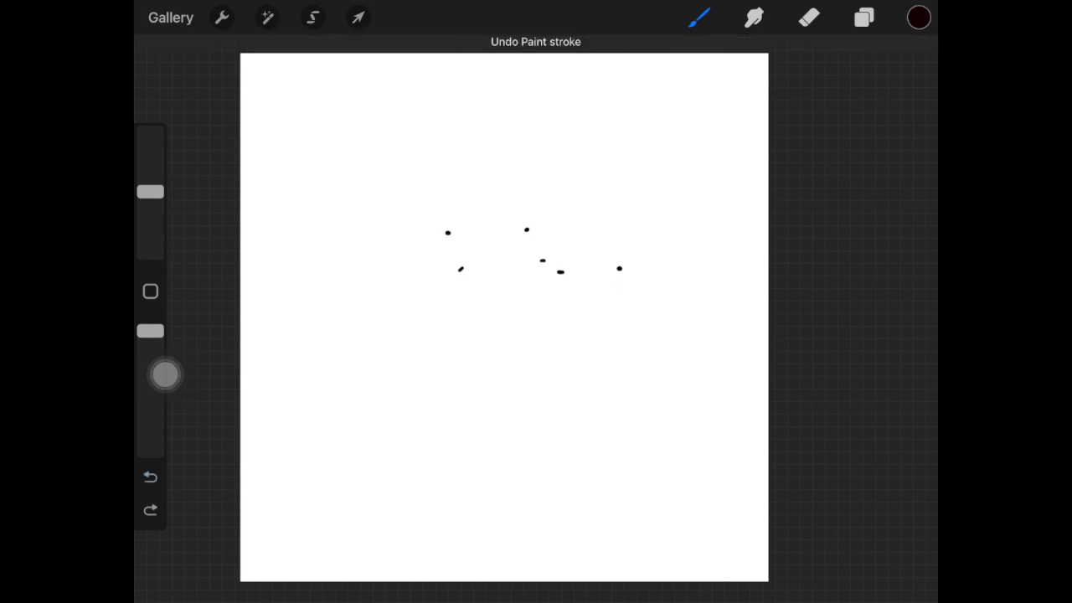
Draw curving S-shaped hair strands down from each of the six guide dots.
{"action": "mouse_move", "coordinate": [619, 270]}
{"action": "left_mouse_down"}
{"action": "mouse_move", "coordinate": [602, 306]}
{"action": "mouse_move", "coordinate": [609, 392]}
{"action": "left_mouse_up"}
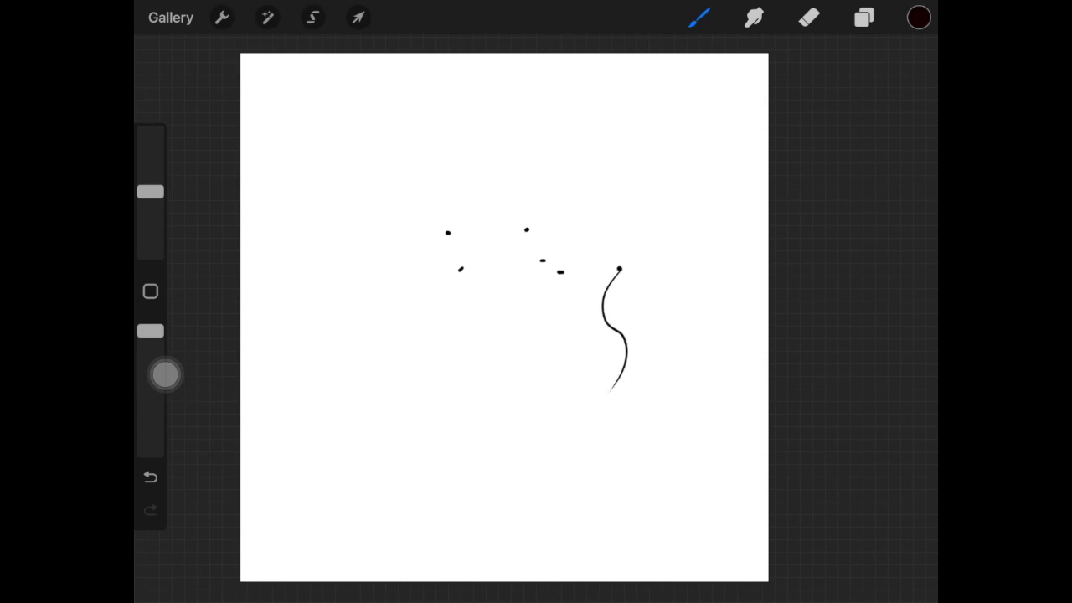
{"action": "left_click_drag", "start_coordinate": [560, 275], "coordinate": [548, 384]}
{"action": "left_click_drag", "start_coordinate": [543, 263], "coordinate": [524, 381]}
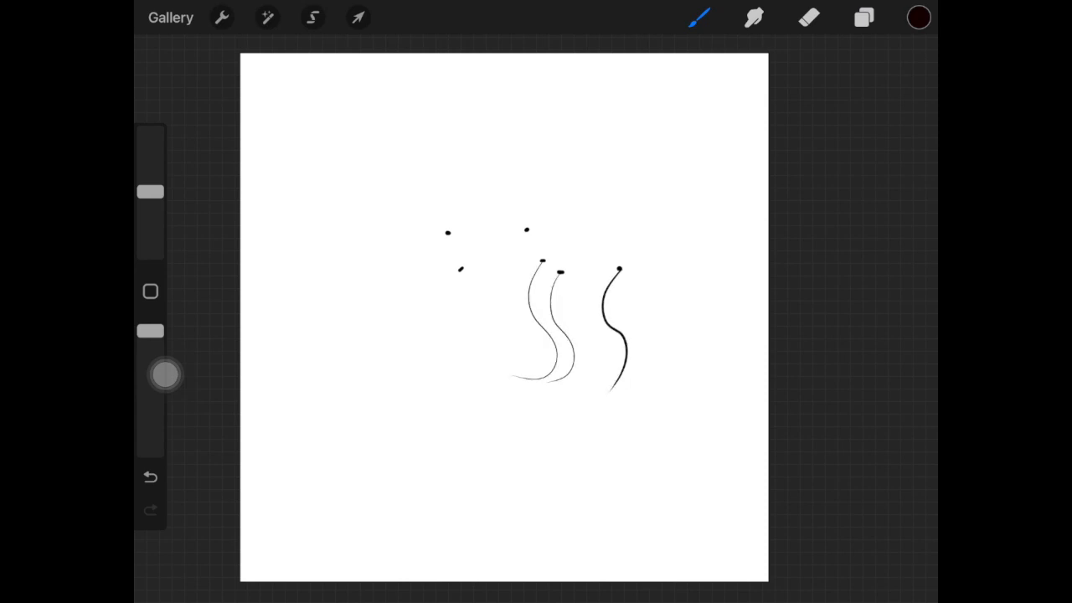
{"action": "left_click_drag", "start_coordinate": [526, 232], "coordinate": [515, 378]}
{"action": "left_click_drag", "start_coordinate": [461, 269], "coordinate": [502, 373]}
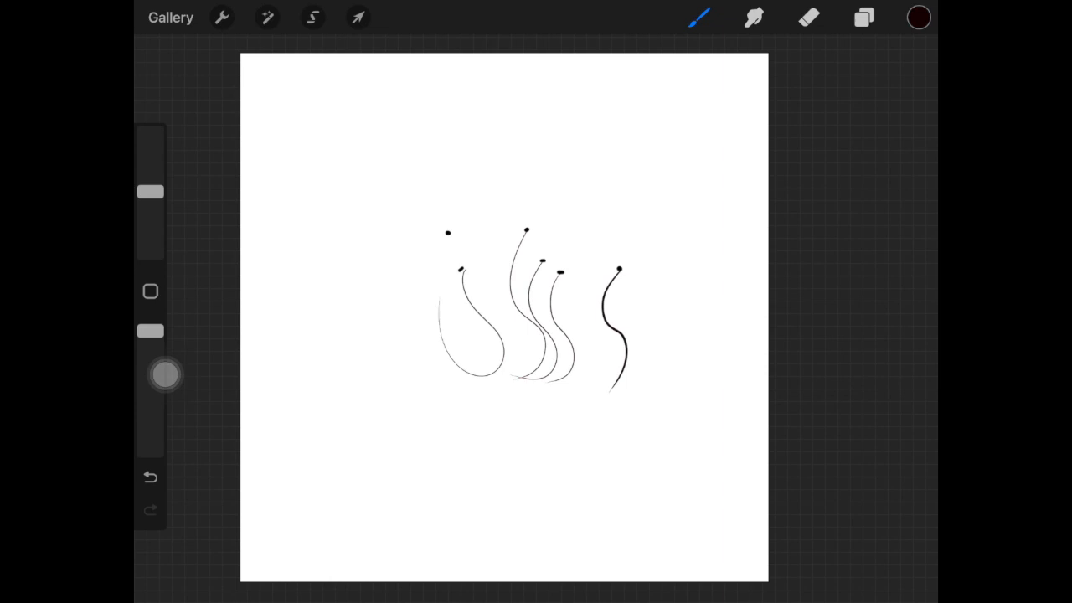
{"action": "left_click_drag", "start_coordinate": [448, 234], "coordinate": [477, 375]}
{"action": "left_click", "coordinate": [864, 17]}
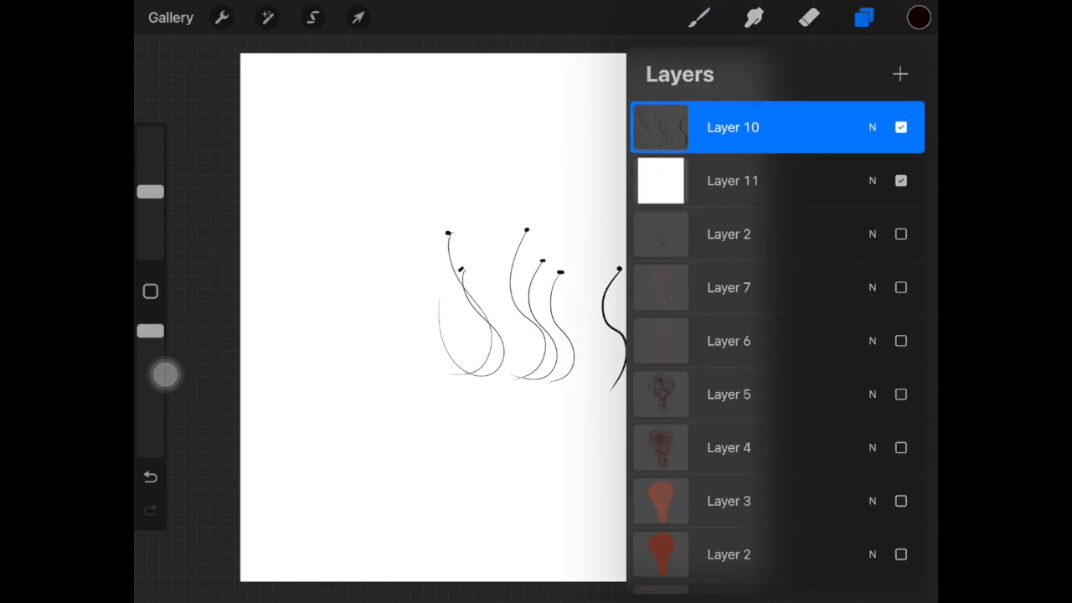
{"action": "left_click", "coordinate": [863, 17]}
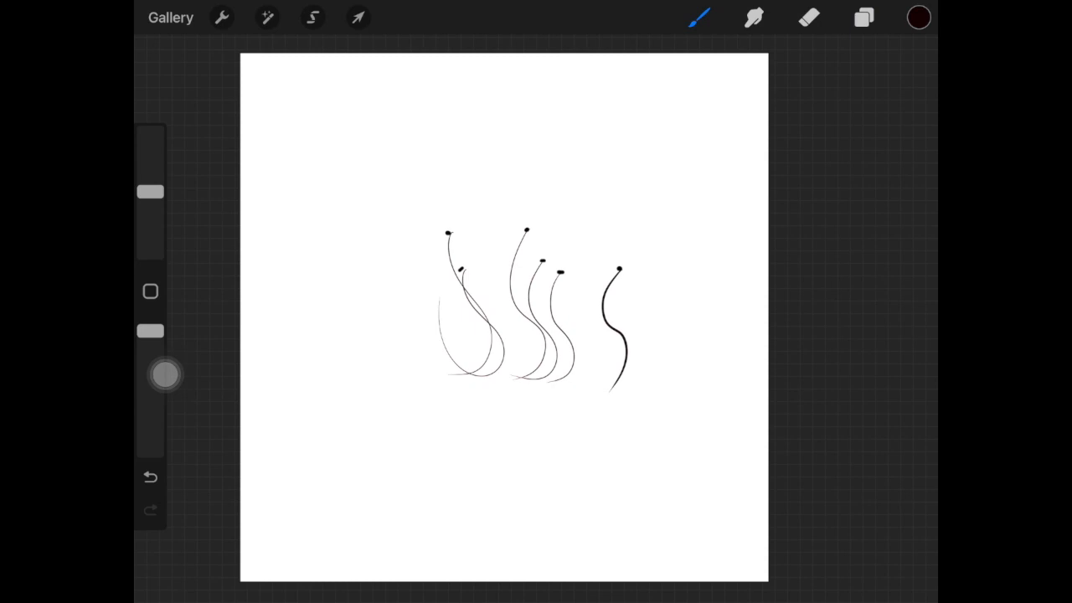
Sketch a wavy lock of five thin overlapping strands in the upper right.
{"action": "mouse_move", "coordinate": [595, 107]}
{"action": "left_mouse_down"}
{"action": "mouse_move", "coordinate": [578, 219]}
{"action": "mouse_move", "coordinate": [613, 192]}
{"action": "left_mouse_up"}
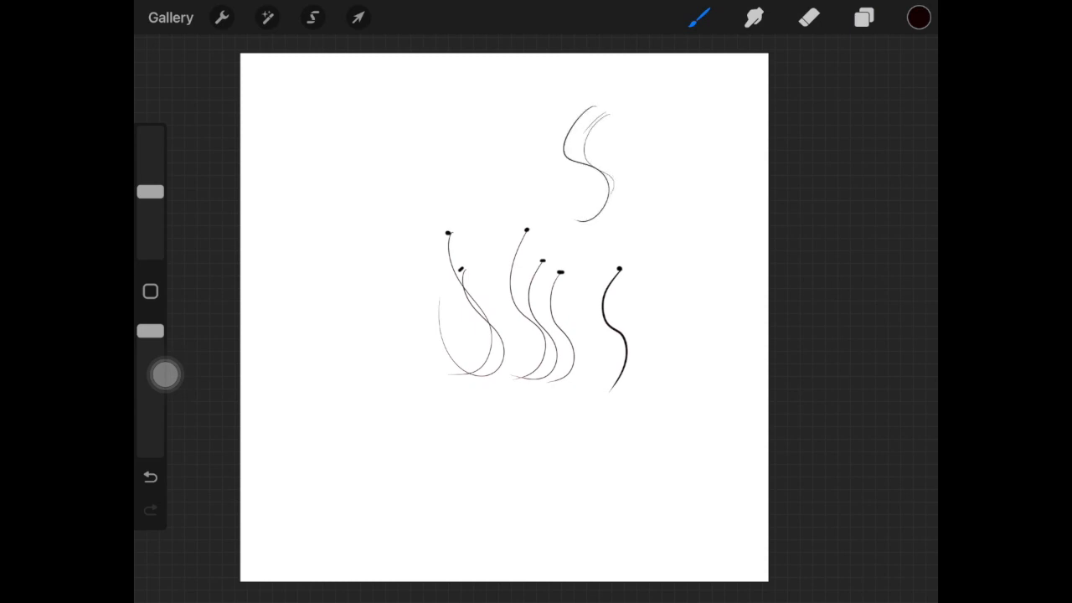
{"action": "mouse_move", "coordinate": [596, 113]}
{"action": "left_mouse_down"}
{"action": "mouse_move", "coordinate": [573, 209]}
{"action": "mouse_move", "coordinate": [607, 210]}
{"action": "left_mouse_up"}
{"action": "left_click_drag", "start_coordinate": [599, 109], "coordinate": [578, 222]}
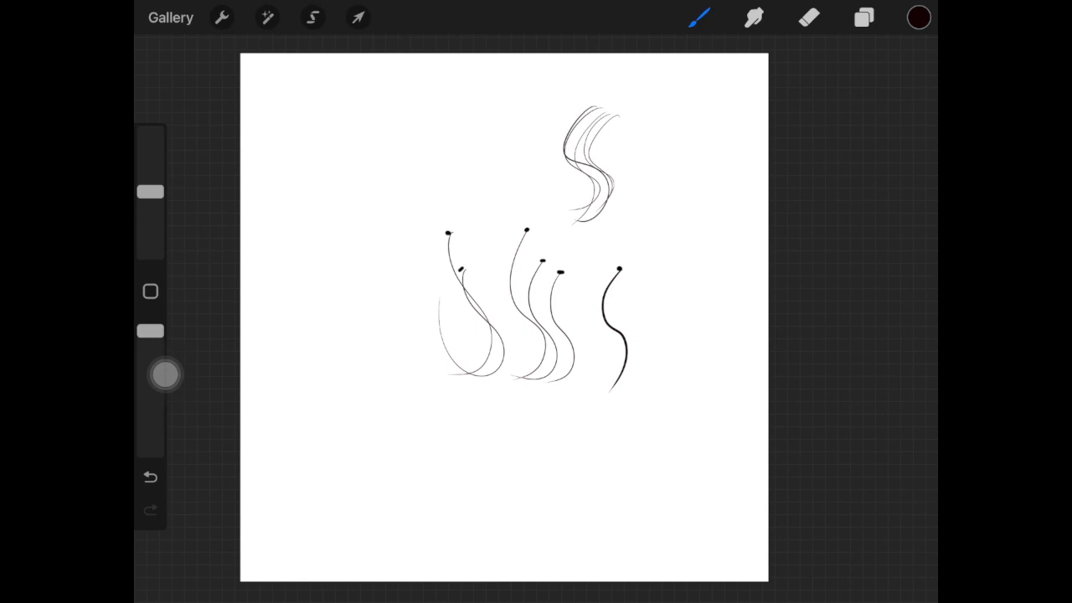
{"action": "left_click_drag", "start_coordinate": [624, 121], "coordinate": [581, 213]}
{"action": "left_click_drag", "start_coordinate": [569, 109], "coordinate": [586, 219]}
{"action": "scroll", "coordinate": [535, 301], "scroll_direction": "up", "scroll_amount": 1}
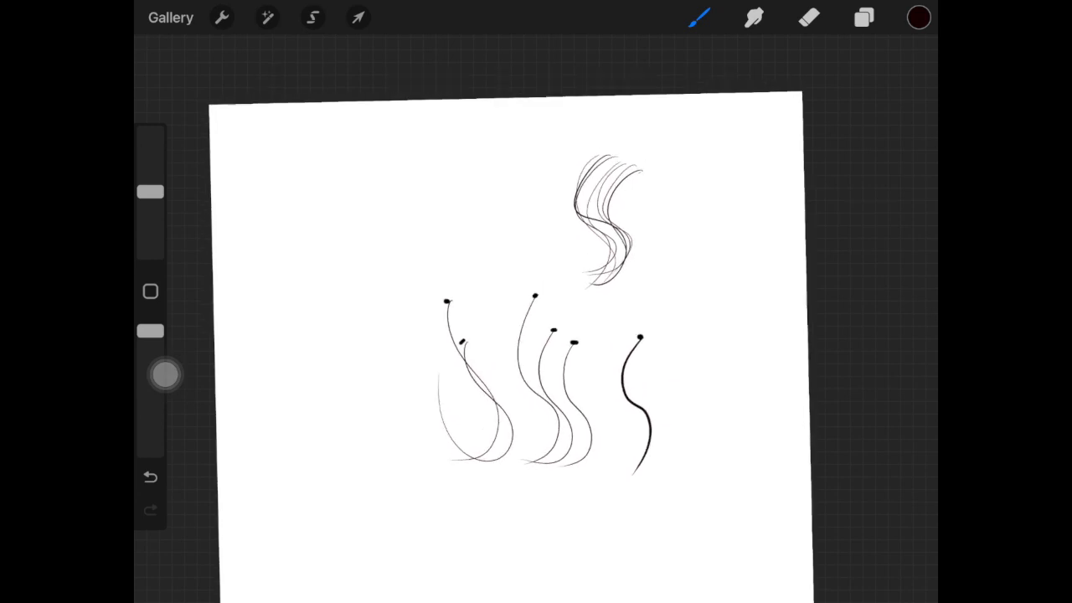
{"action": "scroll", "coordinate": [611, 167], "scroll_direction": "up", "scroll_amount": 5}
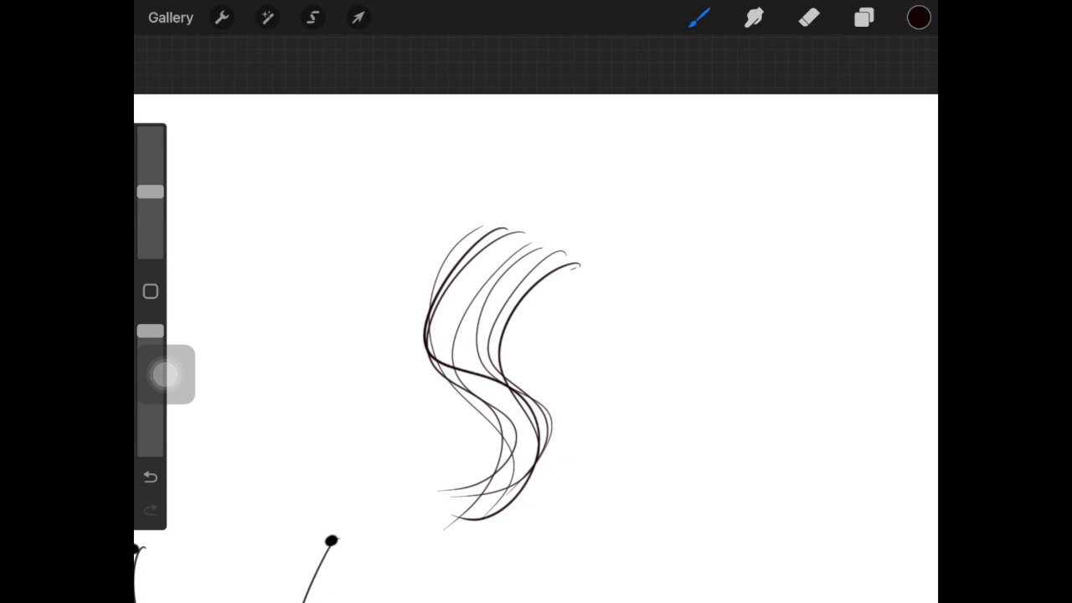
Hide the white dots layer and add a new empty layer on top.
{"action": "left_click", "coordinate": [864, 17]}
{"action": "left_click", "coordinate": [901, 181]}
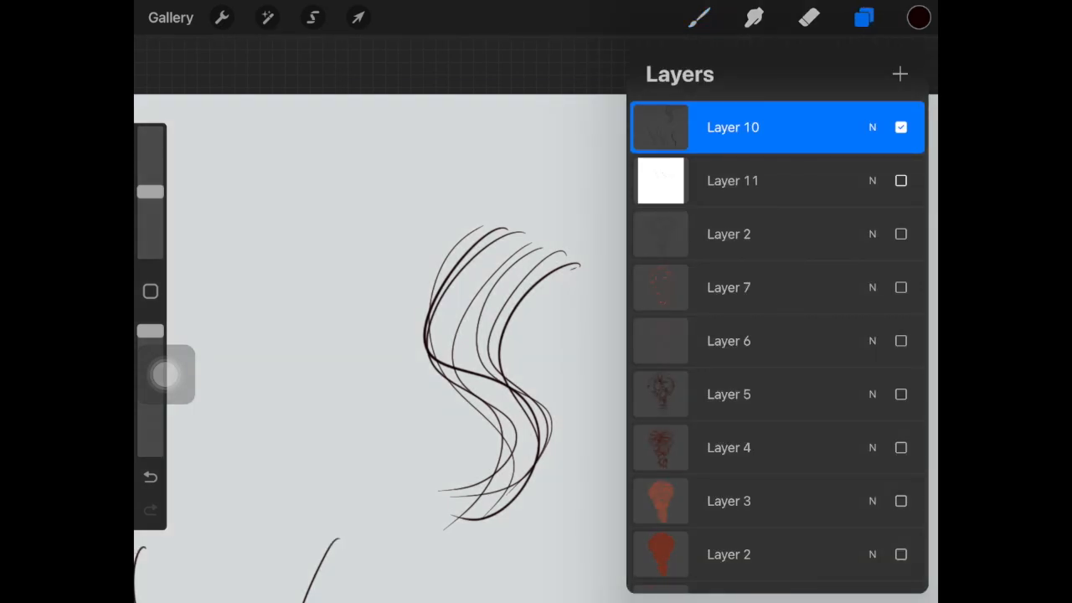
{"action": "left_click", "coordinate": [899, 74]}
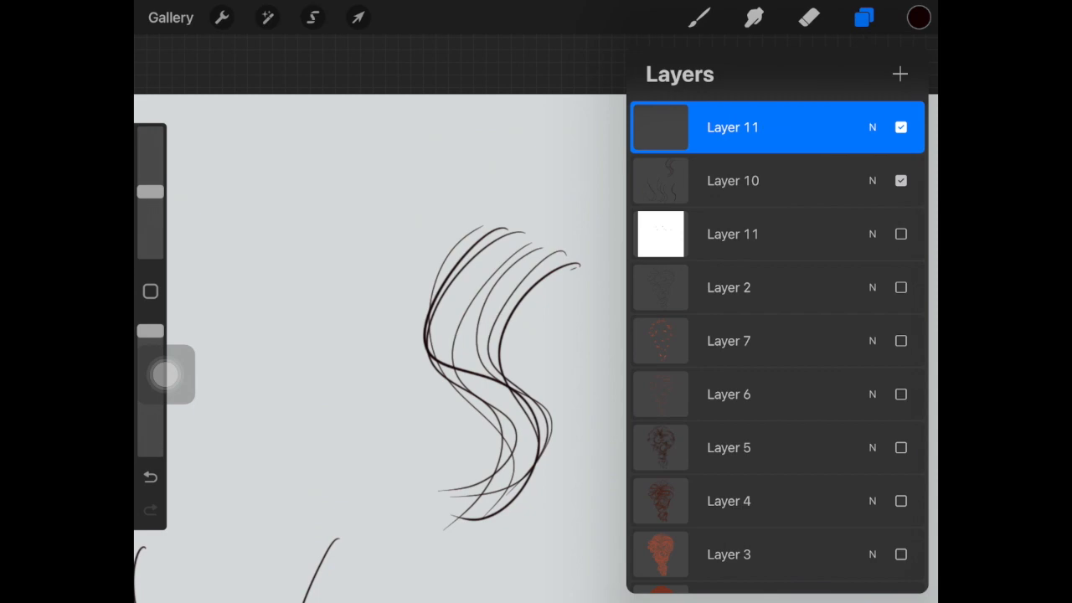
{"action": "left_click", "coordinate": [377, 335]}
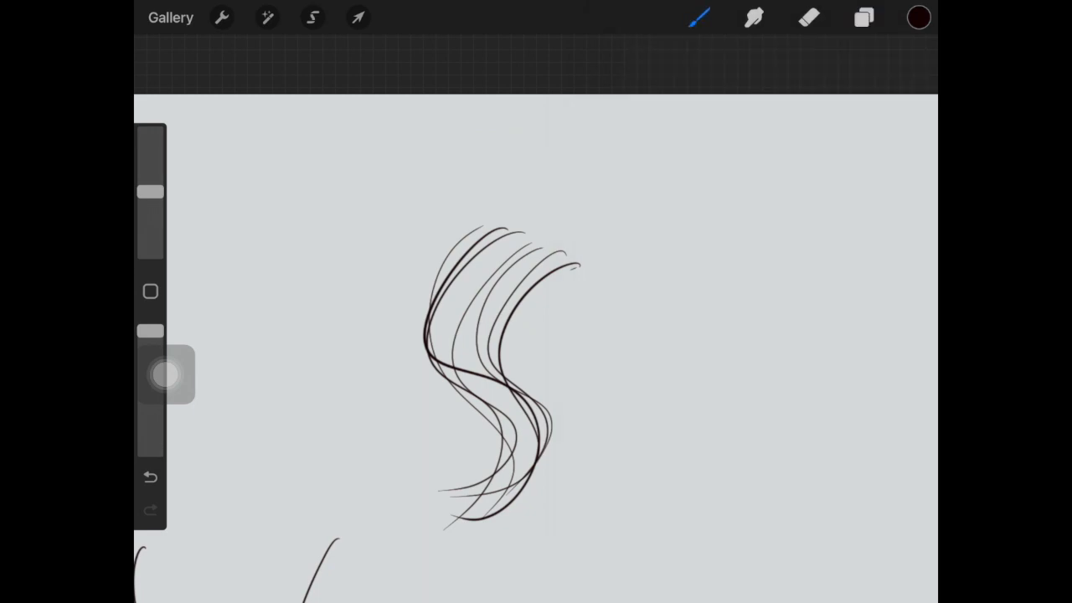
Cap the wavy lock's strand ends with small dots, then bring up the layer list.
{"action": "left_click", "coordinate": [580, 266]}
{"action": "left_click", "coordinate": [564, 251]}
{"action": "left_click", "coordinate": [531, 244]}
{"action": "scroll", "coordinate": [536, 335], "scroll_direction": "down", "scroll_amount": 5}
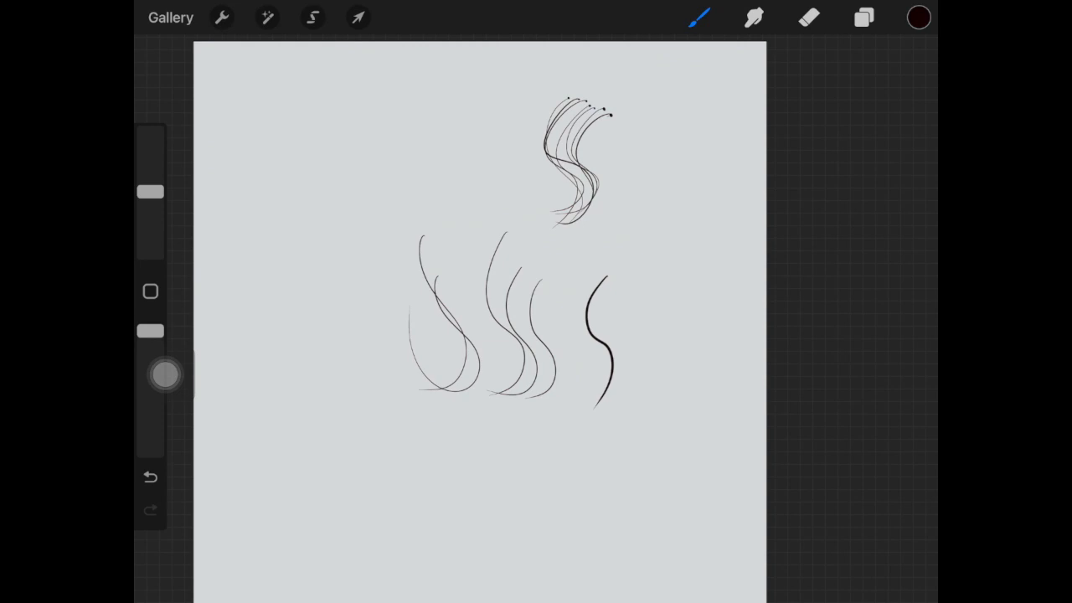
{"action": "left_click", "coordinate": [864, 17]}
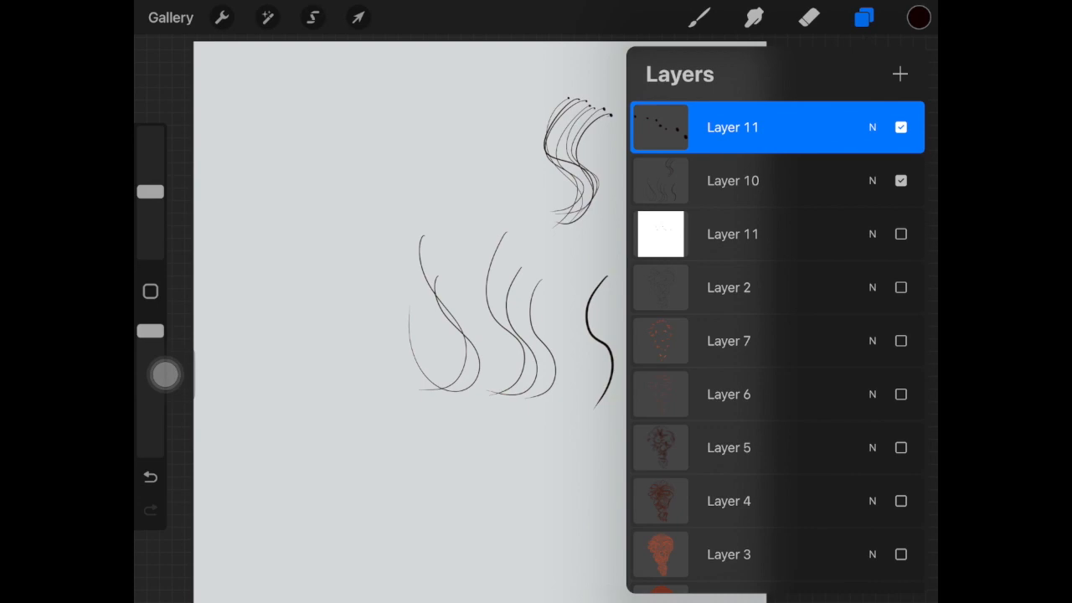
Hide and delete the two sketch layers so only the scattered-dots layer shows.
{"action": "left_click", "coordinate": [900, 127]}
{"action": "left_click", "coordinate": [901, 181]}
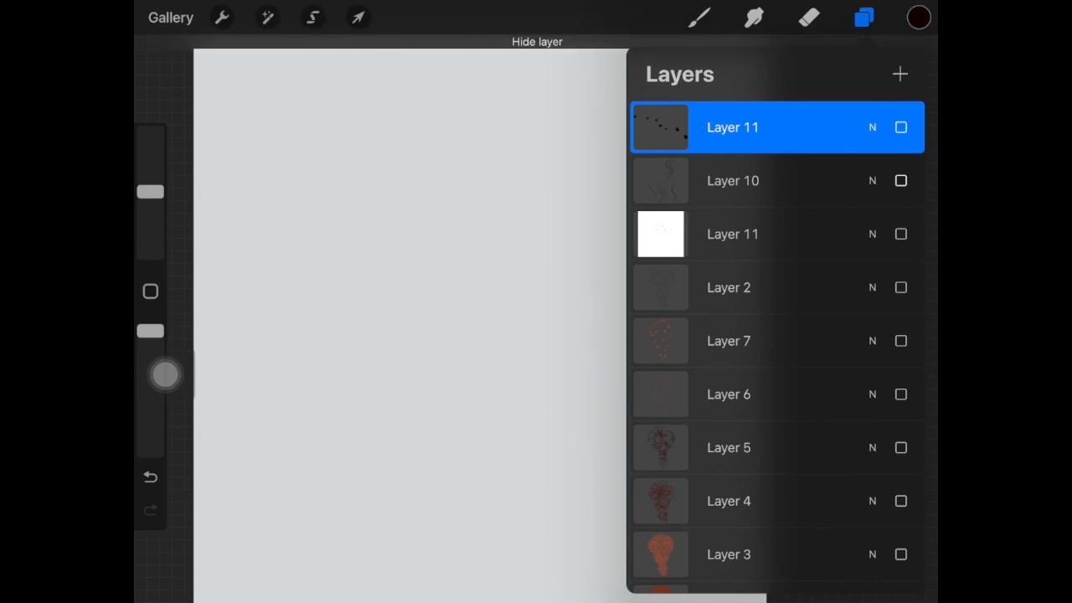
{"action": "left_click_drag", "start_coordinate": [821, 128], "coordinate": [670, 128]}
{"action": "left_click", "coordinate": [891, 127]}
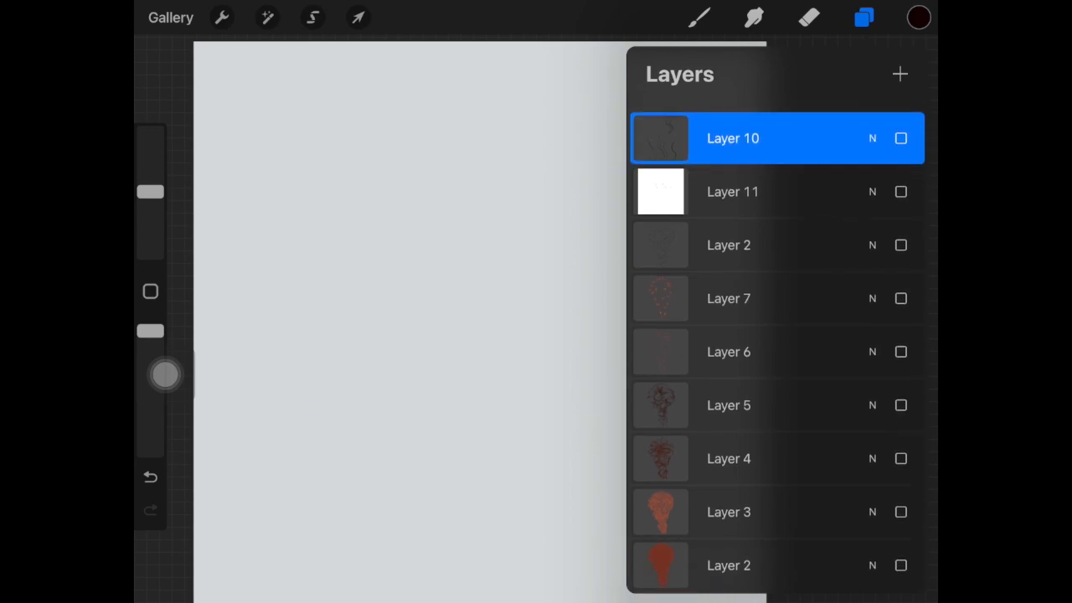
{"action": "left_click_drag", "start_coordinate": [820, 127], "coordinate": [669, 127]}
{"action": "left_click", "coordinate": [891, 127]}
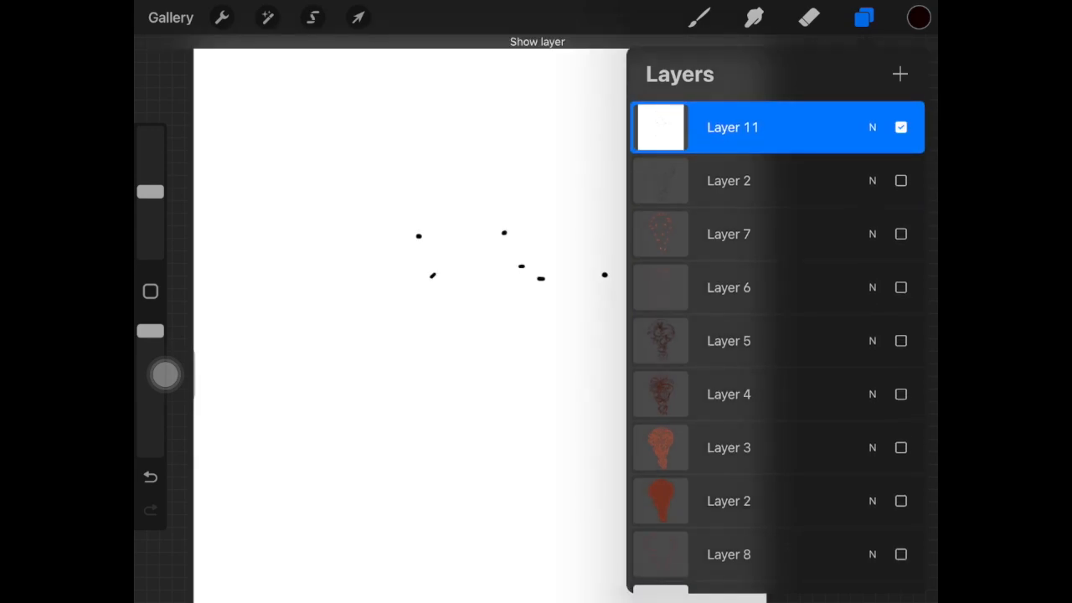
{"action": "left_click", "coordinate": [864, 17]}
{"action": "scroll", "coordinate": [477, 318], "scroll_direction": "down", "scroll_amount": 3}
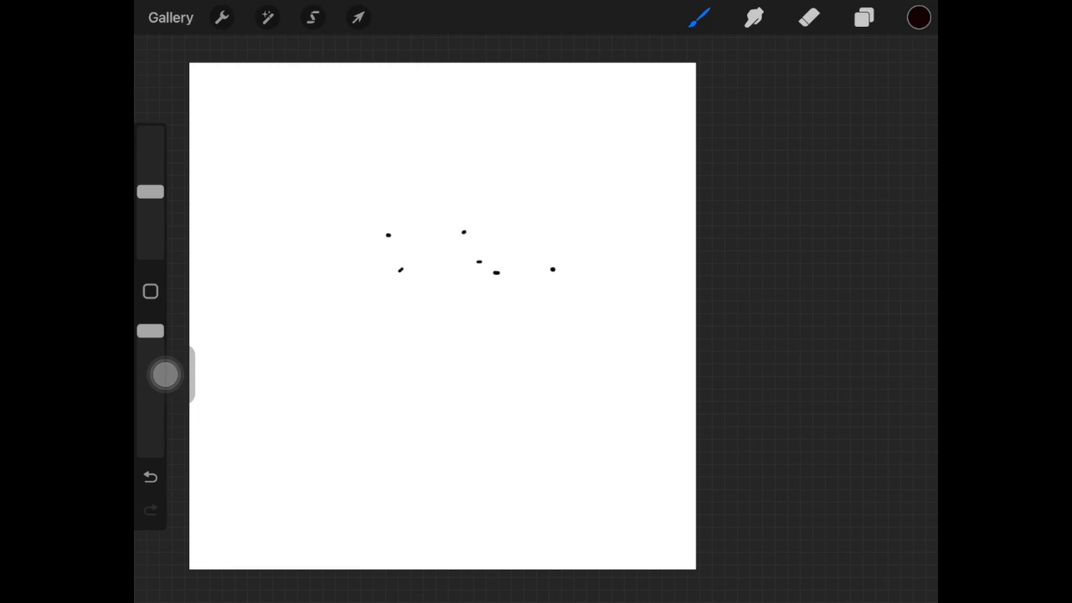
Copy the scattered-dots layer via the copy/paste menu and bring up the brush library.
{"action": "left_click_drag", "start_coordinate": [452, 251], "coordinate": [452, 377]}
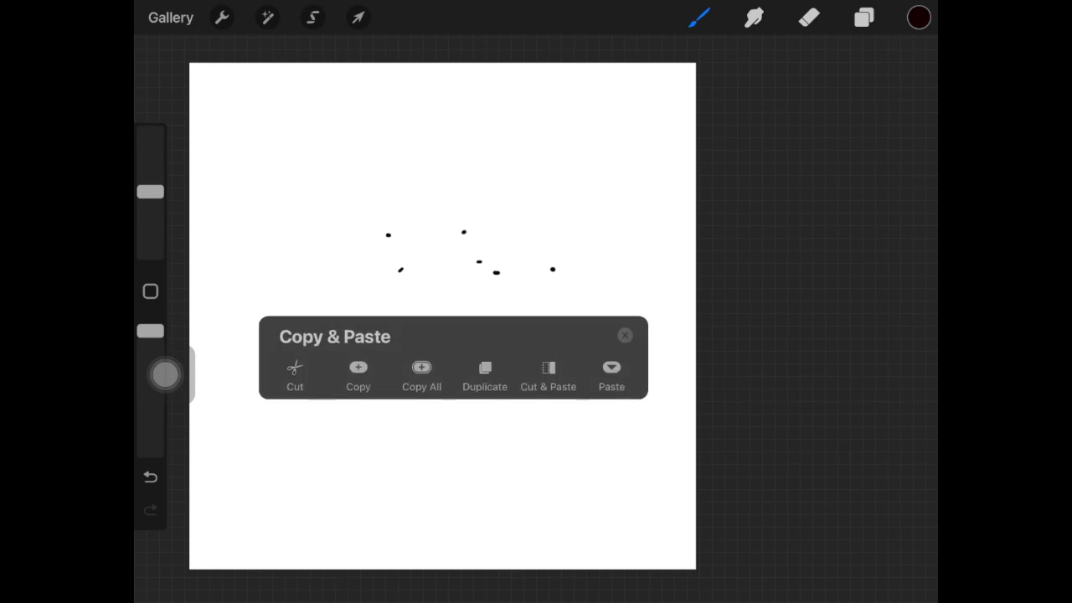
{"action": "left_click", "coordinate": [356, 337]}
{"action": "left_click", "coordinate": [699, 18]}
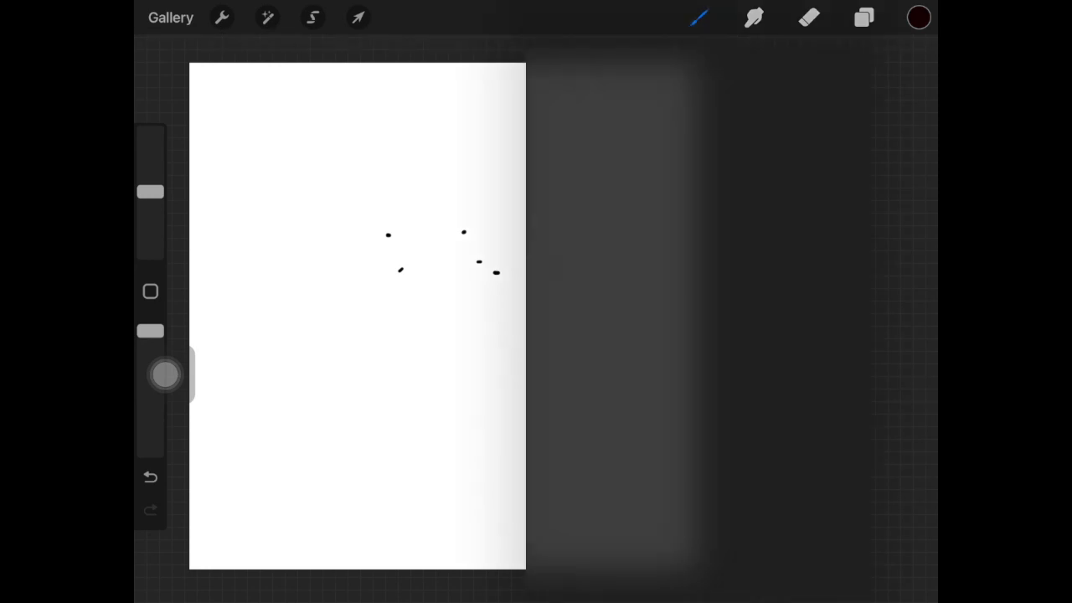
{"action": "scroll", "coordinate": [598, 334], "scroll_direction": "up", "scroll_amount": 8}
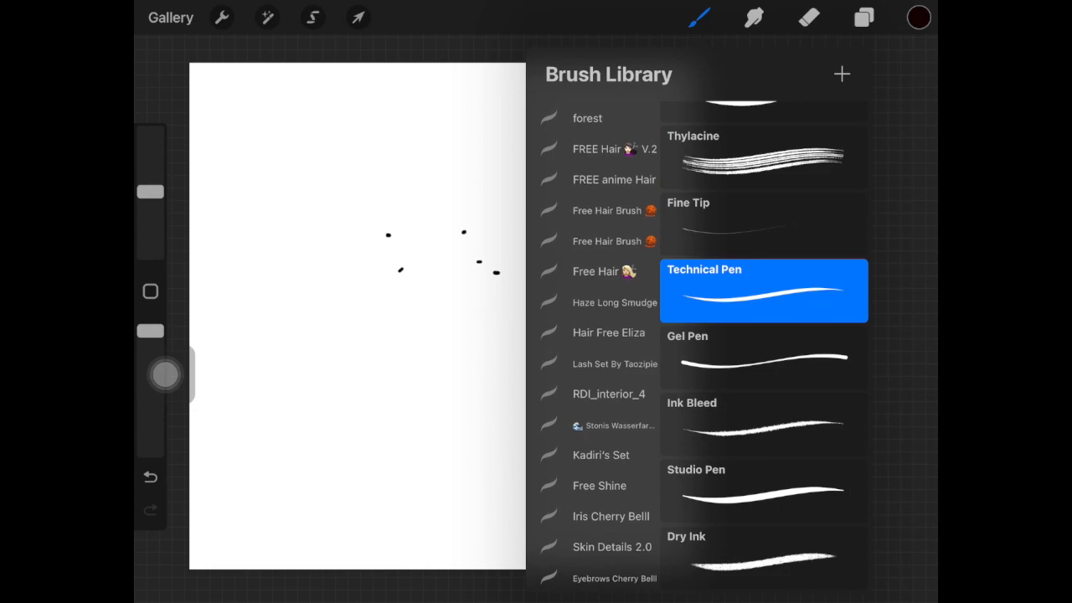
{"action": "scroll", "coordinate": [598, 335], "scroll_direction": "up", "scroll_amount": 3}
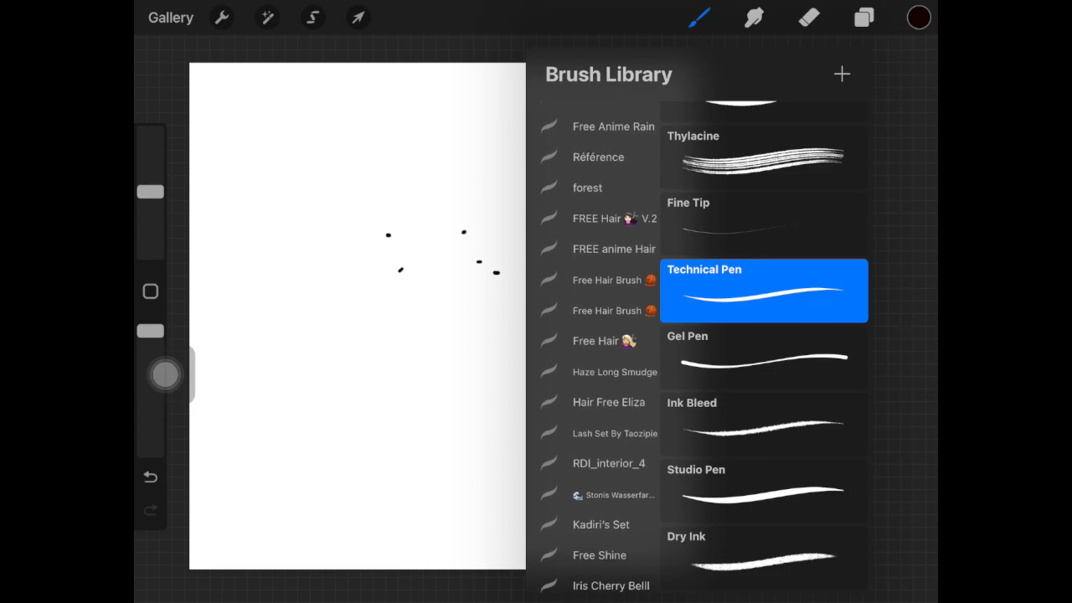
Open the top Hair brush of the FREE anime Hair set in Brush Studio on its Shape settings.
{"action": "left_click", "coordinate": [613, 249]}
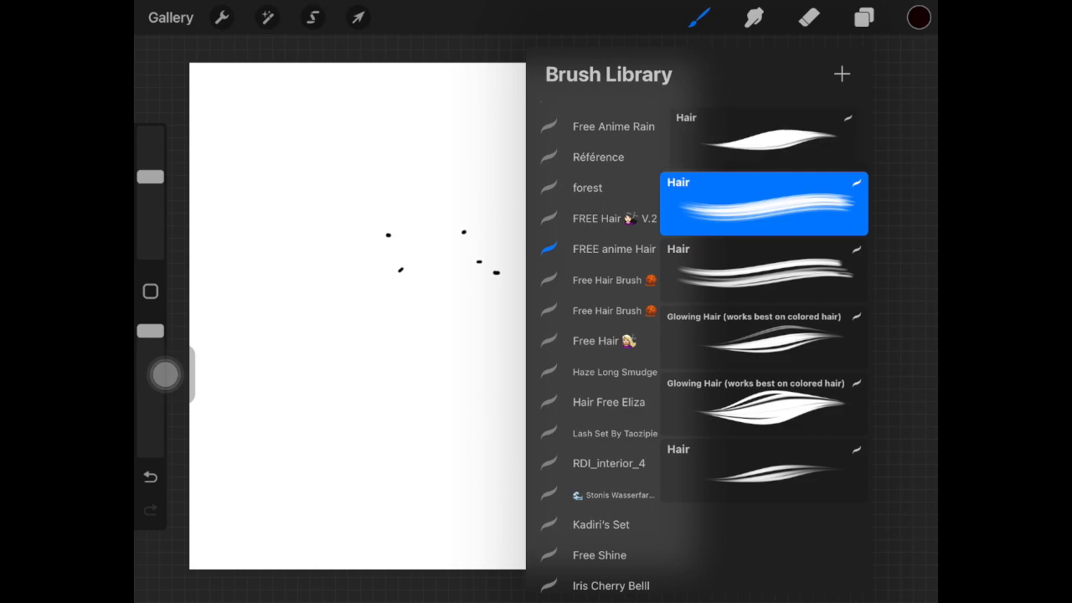
{"action": "left_click", "coordinate": [763, 134]}
{"action": "left_click", "coordinate": [841, 75]}
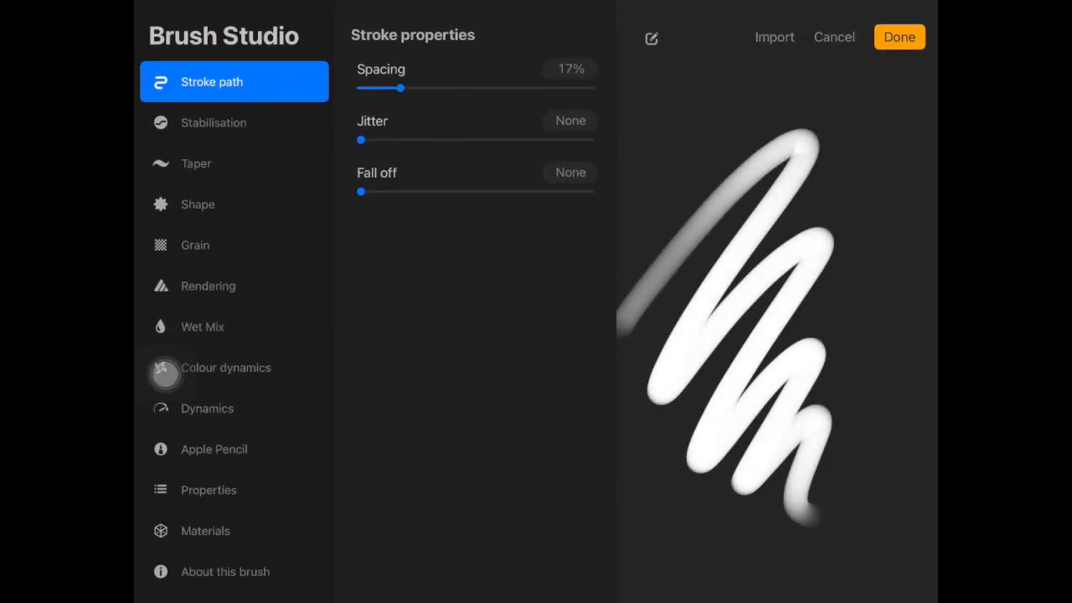
{"action": "left_click", "coordinate": [234, 204]}
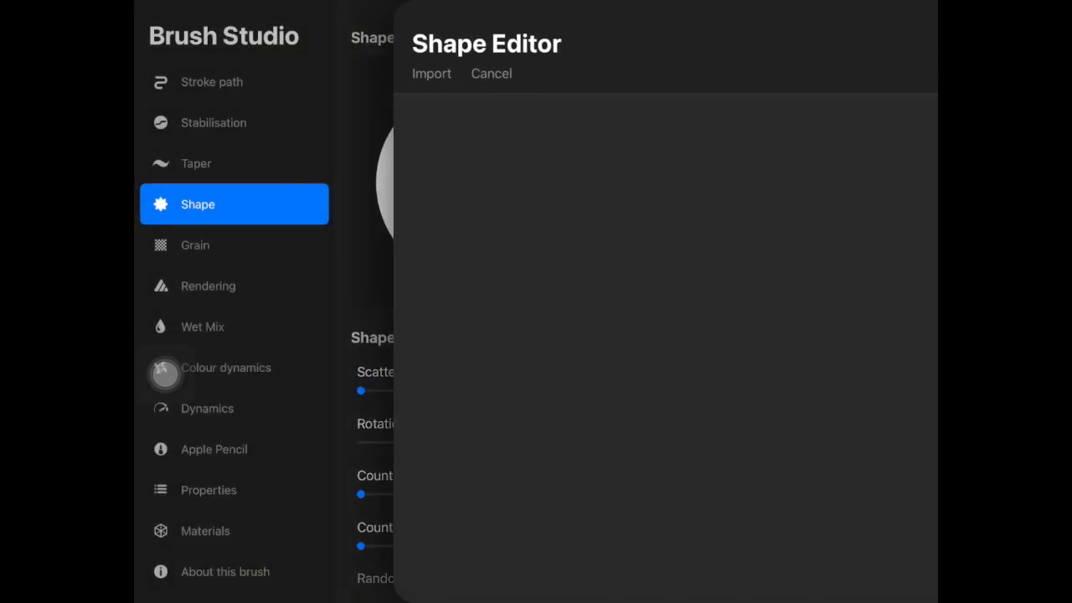
Paste the copied dots as the brush's shape source, inverted to white dots on black.
{"action": "left_click", "coordinate": [365, 73]}
{"action": "left_click", "coordinate": [317, 275]}
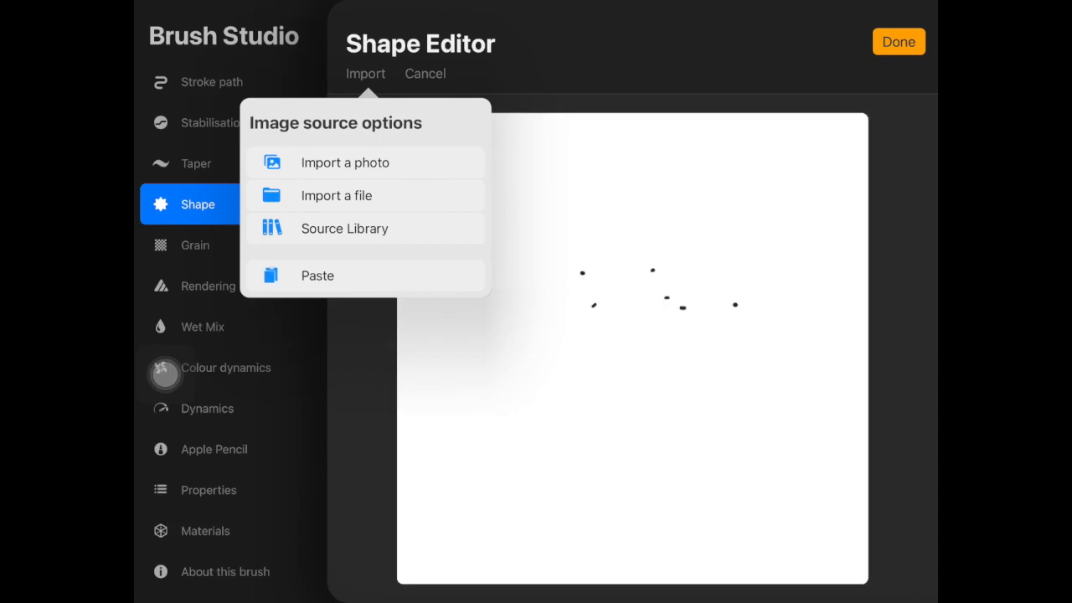
{"action": "double_click", "coordinate": [632, 419]}
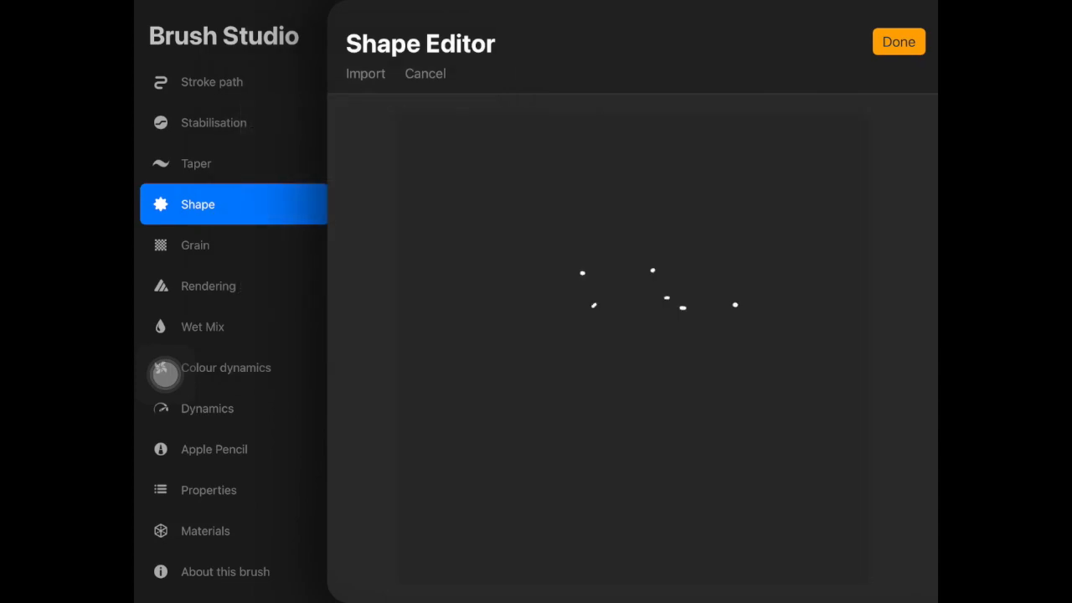
{"action": "left_click", "coordinate": [898, 42]}
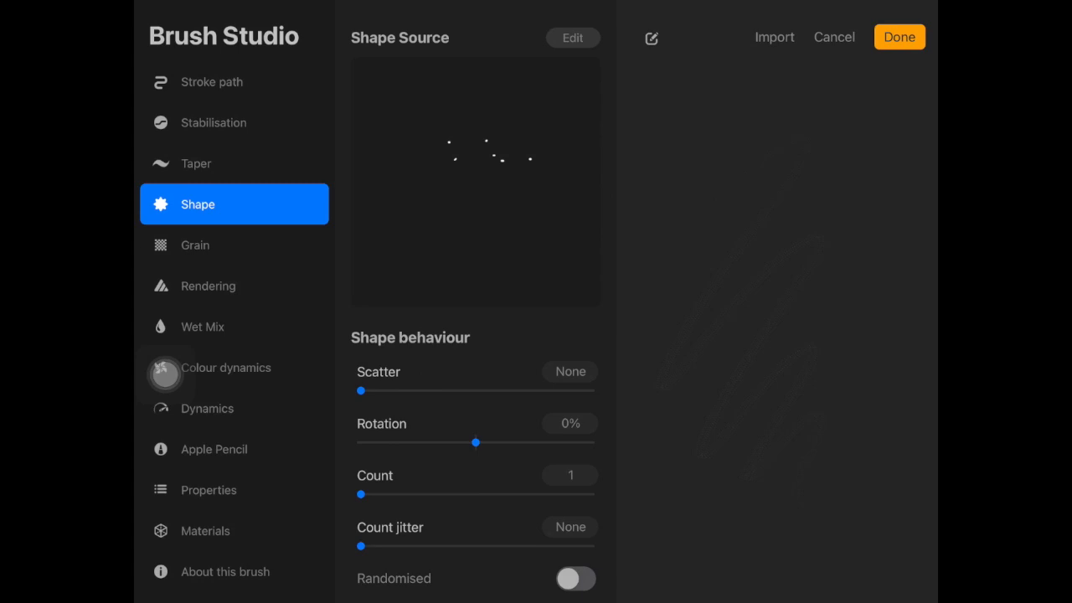
Reduce the brush's stroke path spacing to none and test with a wavy stroke.
{"action": "left_click", "coordinate": [235, 81]}
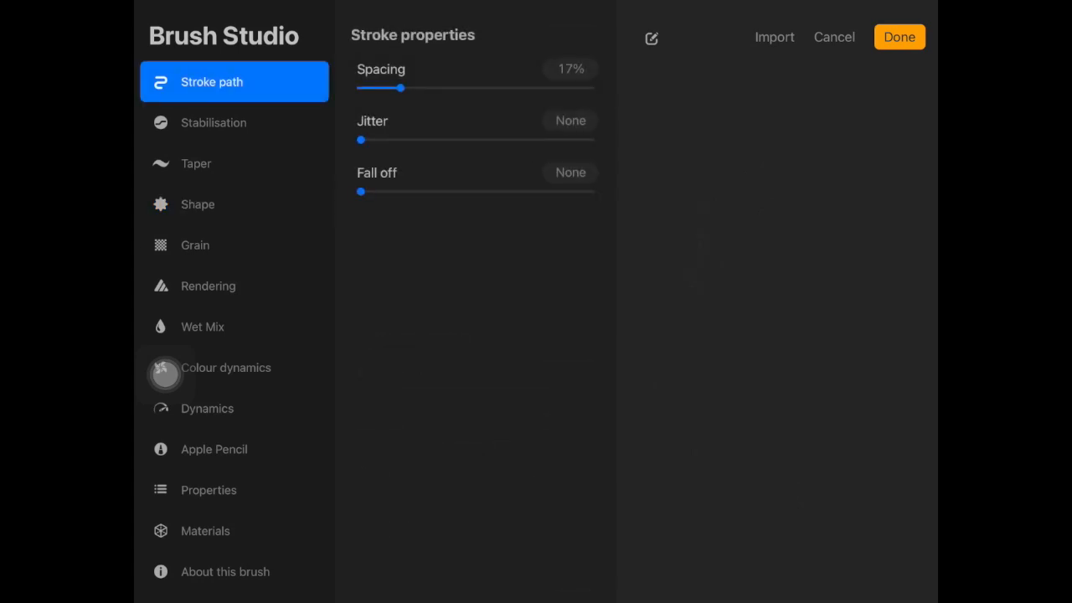
{"action": "left_click_drag", "start_coordinate": [399, 88], "coordinate": [360, 87]}
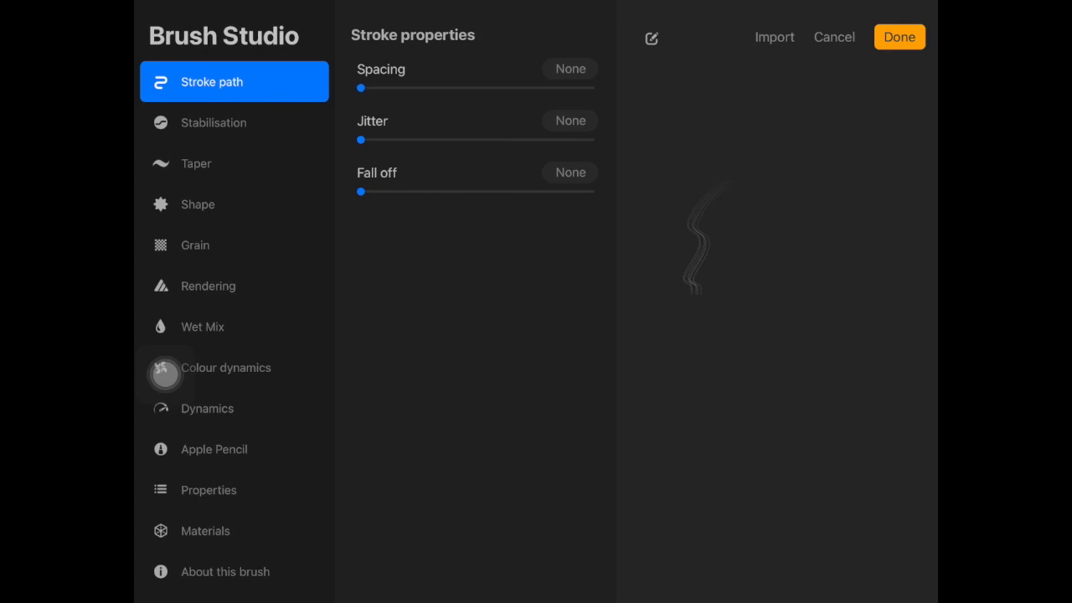
{"action": "left_click_drag", "start_coordinate": [795, 175], "coordinate": [783, 414]}
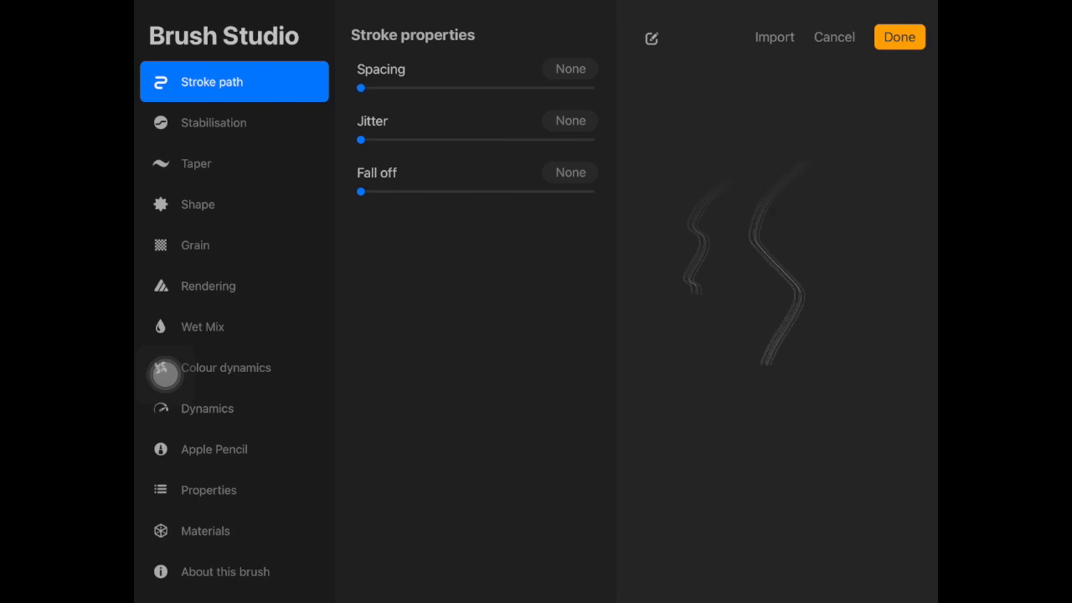
Settle the stroke fall off at about 32%, then move to stabilisation settings.
{"action": "left_click_drag", "start_coordinate": [360, 192], "coordinate": [422, 192]}
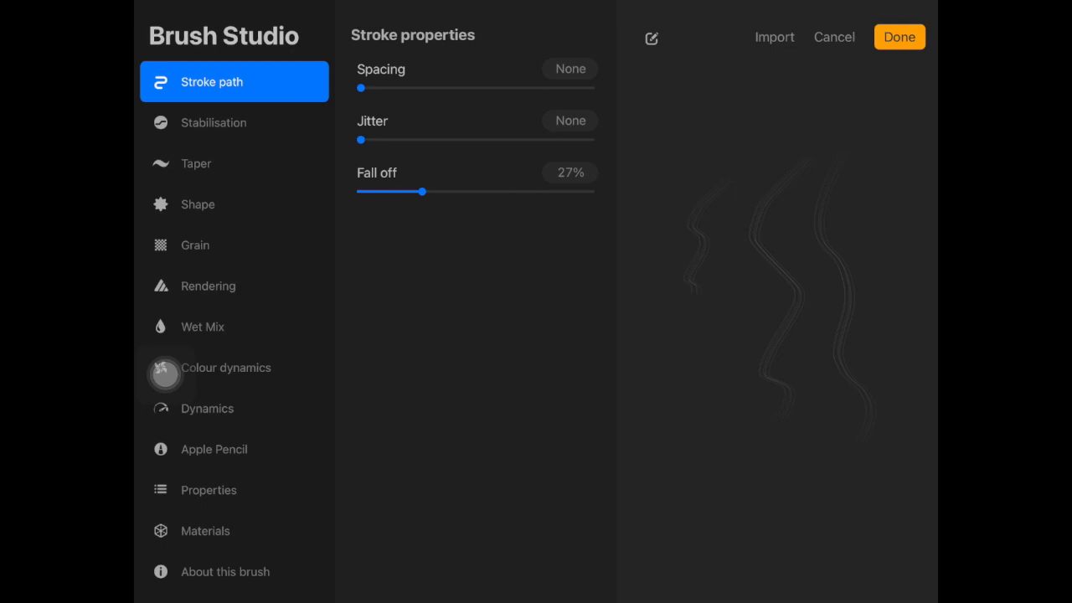
{"action": "left_click_drag", "start_coordinate": [422, 192], "coordinate": [447, 191]}
{"action": "left_click_drag", "start_coordinate": [447, 192], "coordinate": [434, 191]}
{"action": "left_click", "coordinate": [234, 123]}
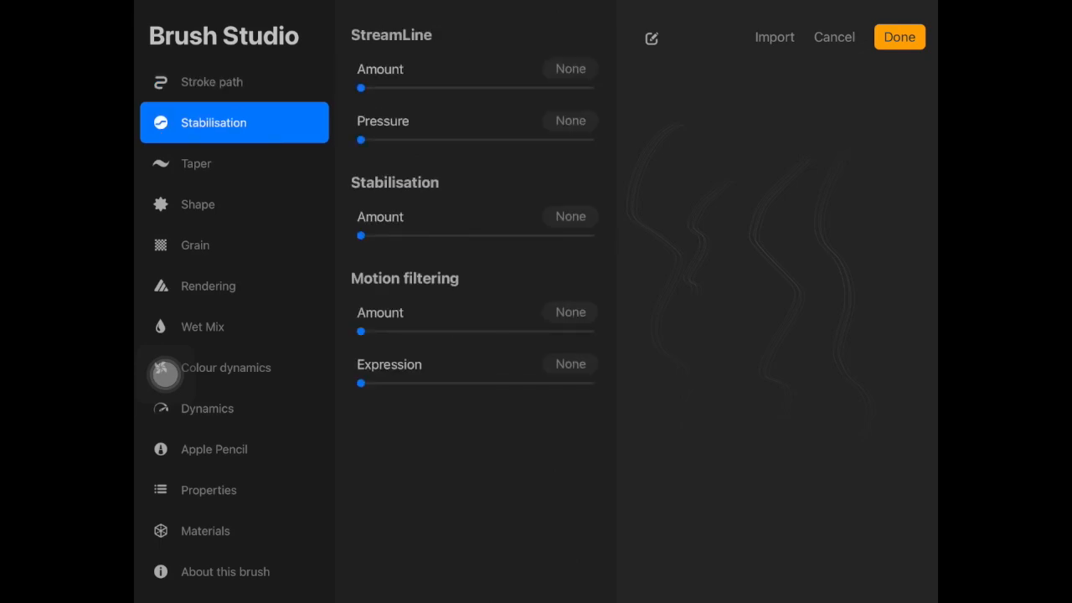
Raise the brush's StreamLine amount to about 51%.
{"action": "left_click_drag", "start_coordinate": [361, 87], "coordinate": [482, 88]}
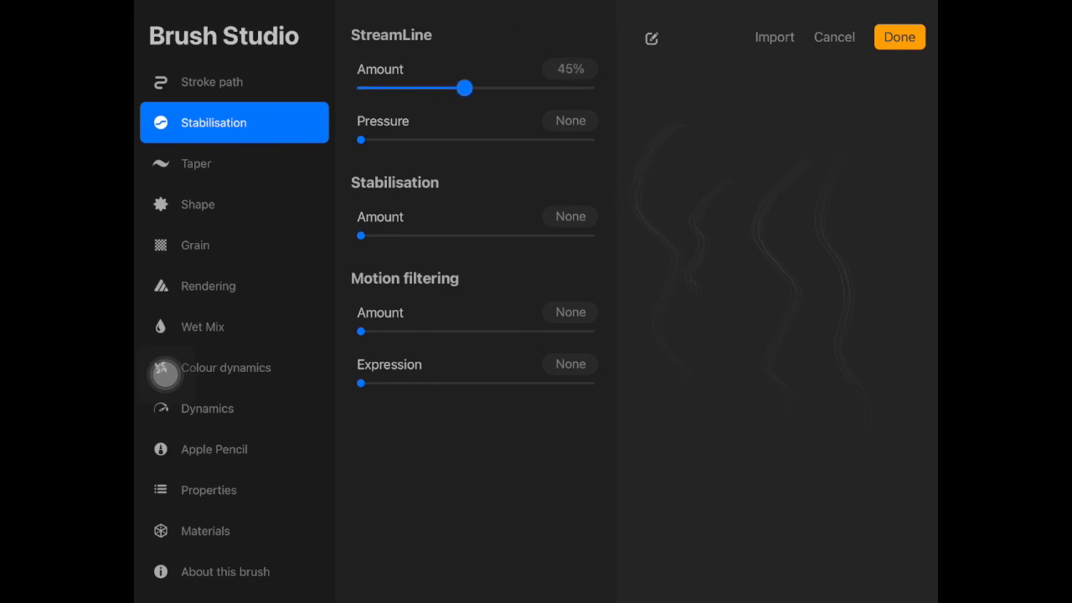
{"action": "mouse_move", "coordinate": [482, 87]}
{"action": "left_mouse_down"}
{"action": "mouse_move", "coordinate": [492, 88]}
{"action": "mouse_move", "coordinate": [477, 88]}
{"action": "left_mouse_up"}
{"action": "left_click", "coordinate": [209, 490]}
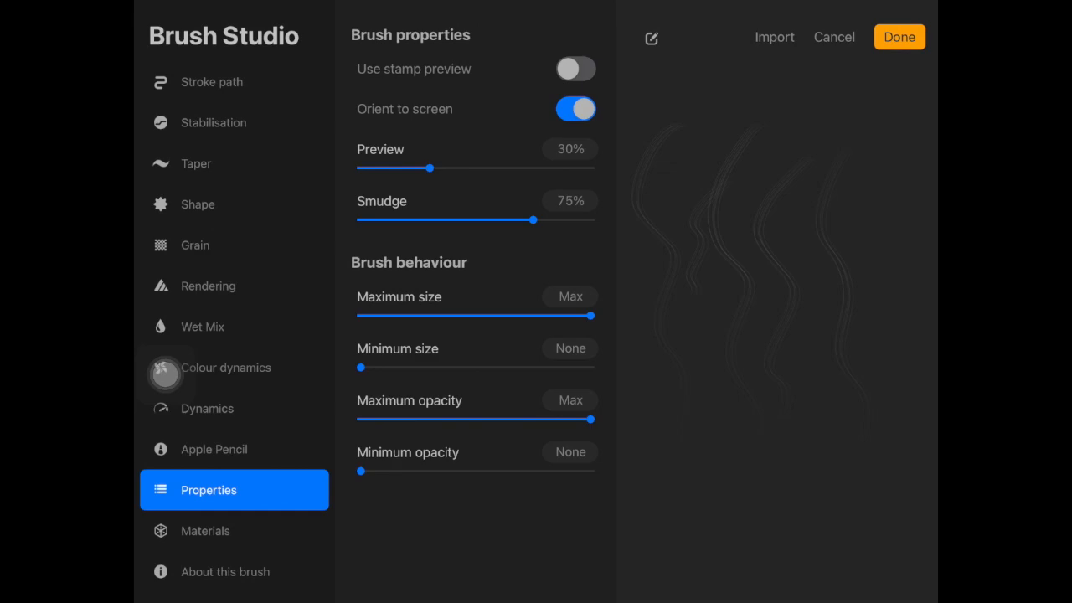
Set the brush's minimum size to about 23% in Properties and finish editing.
{"action": "left_click_drag", "start_coordinate": [360, 368], "coordinate": [589, 368]}
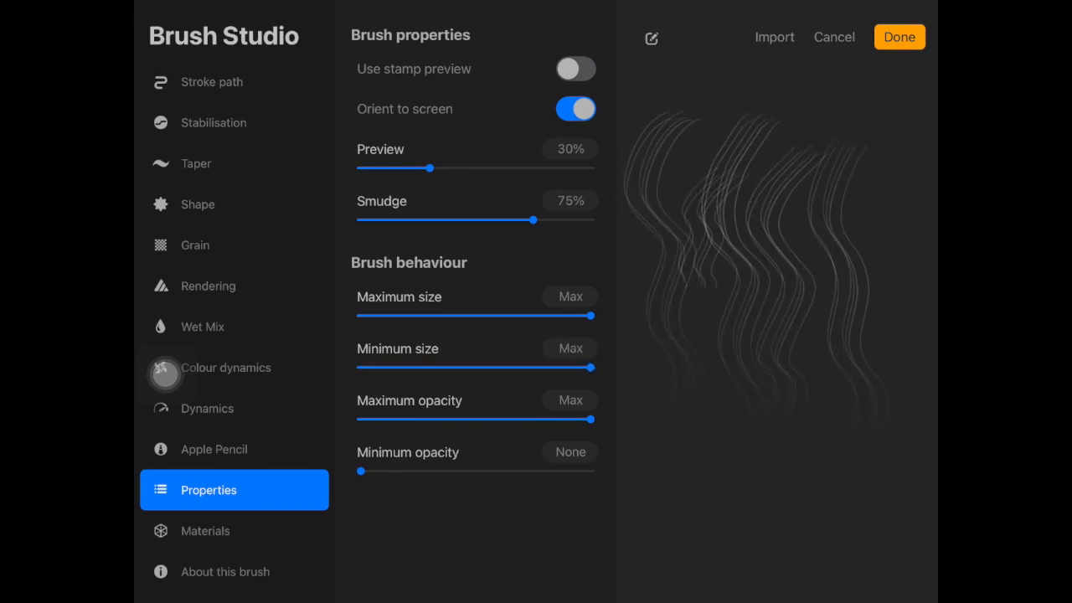
{"action": "left_click_drag", "start_coordinate": [589, 367], "coordinate": [477, 367]}
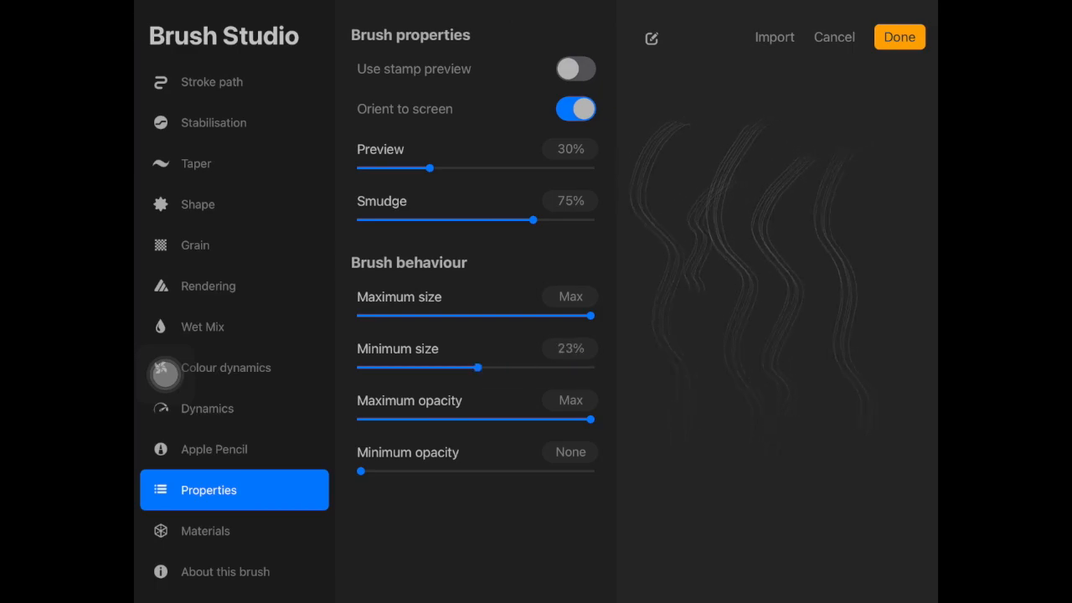
{"action": "left_click", "coordinate": [899, 37]}
Paint a soft grey hair lock with the custom brush on a new layer above the hidden dots.
{"action": "left_click", "coordinate": [864, 18]}
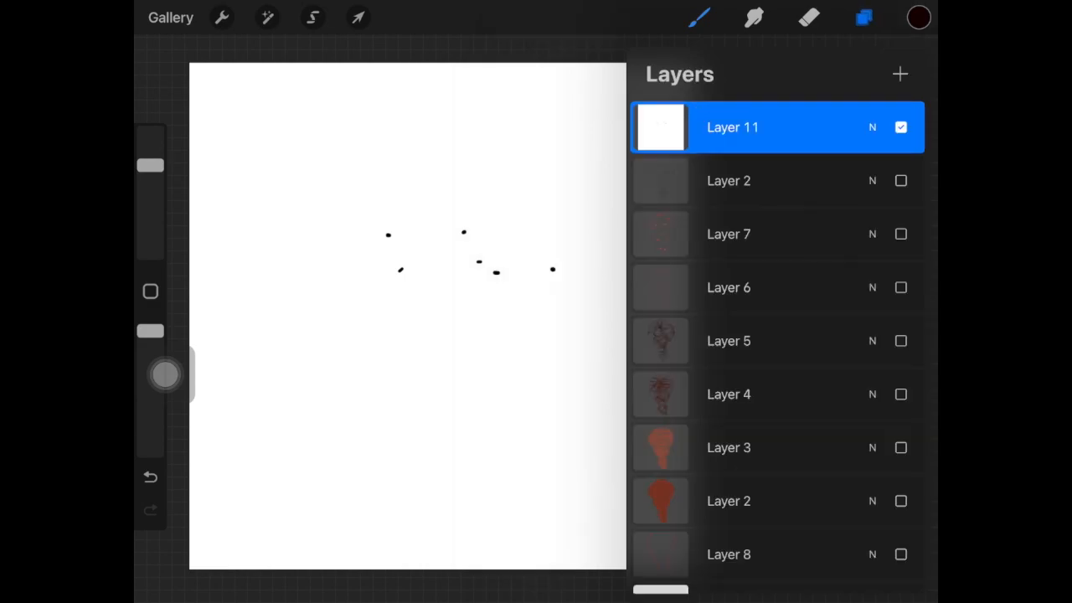
{"action": "left_click", "coordinate": [899, 75]}
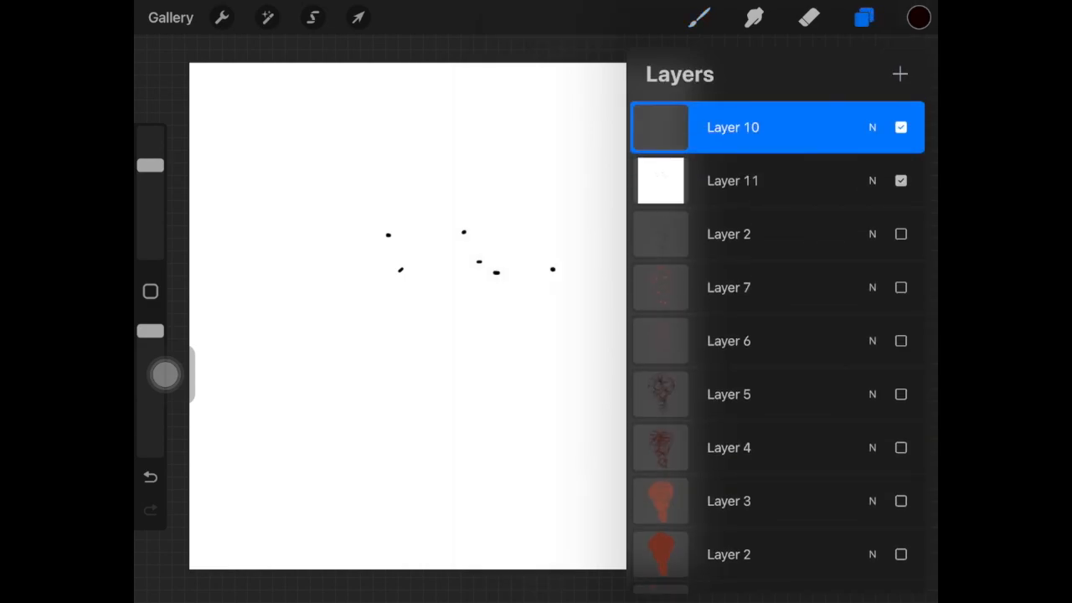
{"action": "left_click", "coordinate": [900, 180]}
{"action": "left_click", "coordinate": [864, 17]}
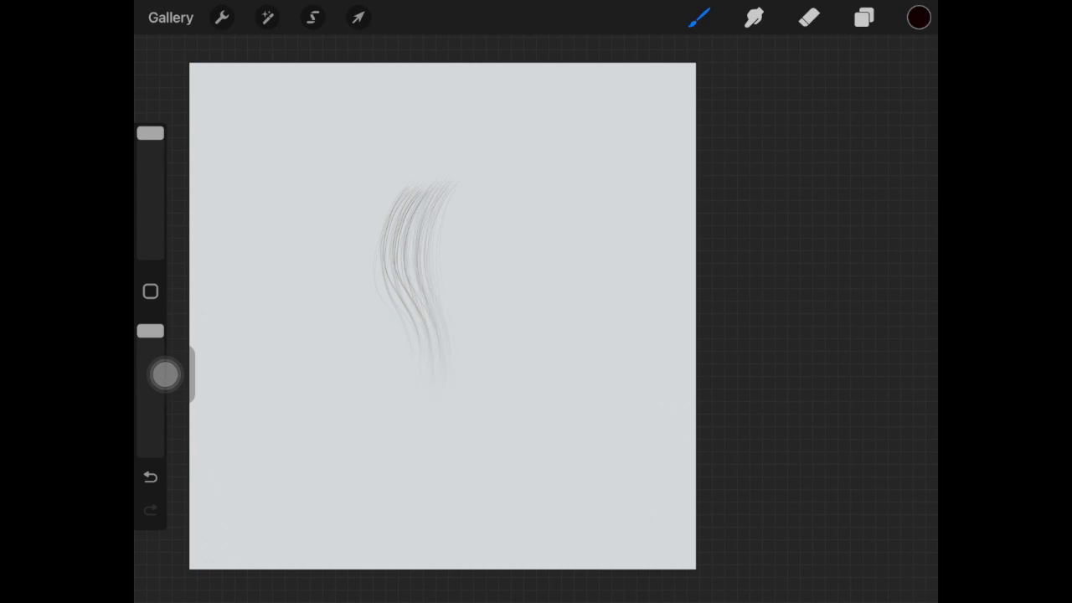
{"action": "left_click_drag", "start_coordinate": [436, 184], "coordinate": [435, 368]}
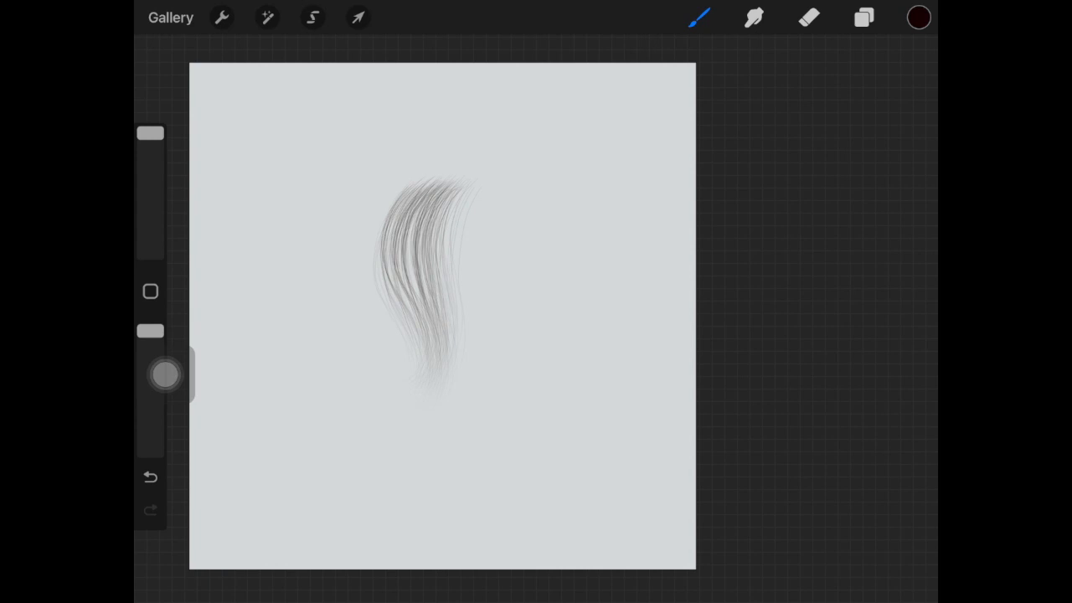
{"action": "scroll", "coordinate": [435, 302], "scroll_direction": "up", "scroll_amount": 2}
Add another empty layer above and choose a soft airbrush from the brush library.
{"action": "left_click", "coordinate": [864, 17]}
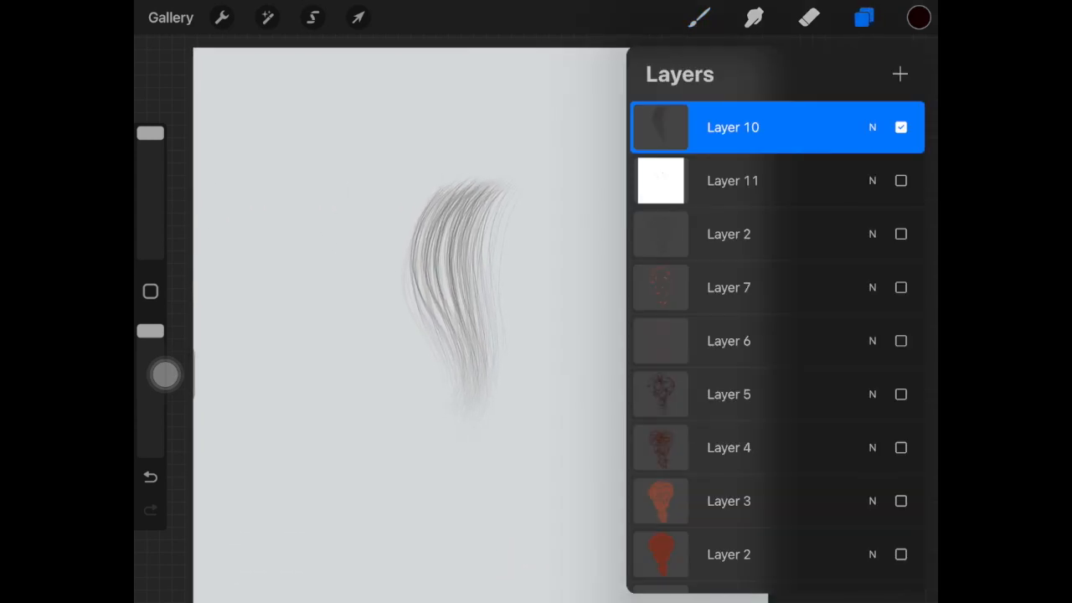
{"action": "left_click", "coordinate": [776, 180]}
{"action": "left_click", "coordinate": [899, 74]}
{"action": "left_click", "coordinate": [699, 17]}
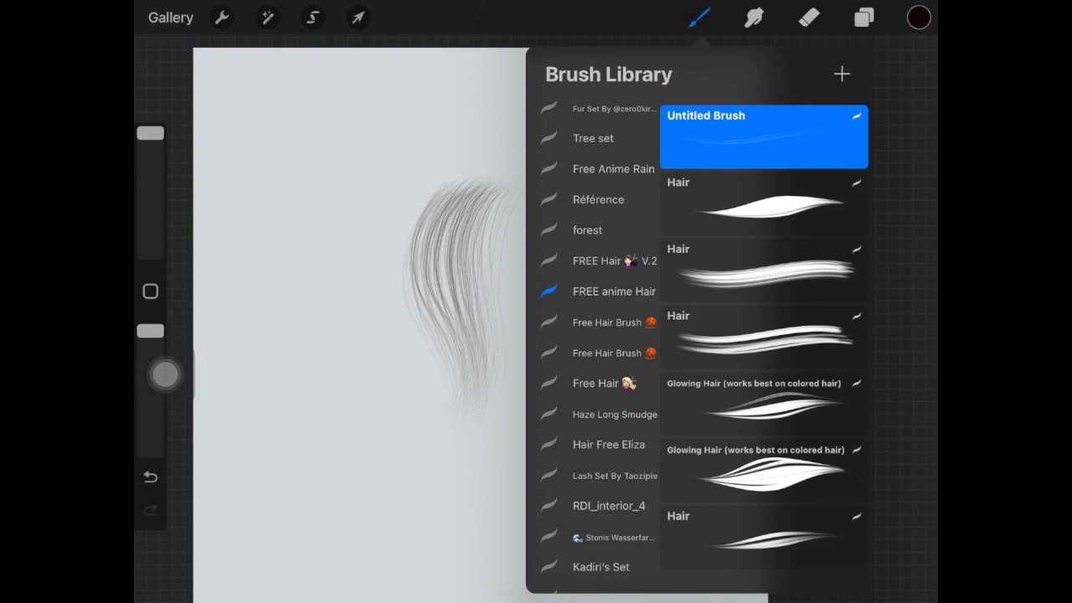
{"action": "scroll", "coordinate": [598, 335], "scroll_direction": "down", "scroll_amount": 5}
{"action": "scroll", "coordinate": [599, 335], "scroll_direction": "down", "scroll_amount": 3}
{"action": "scroll", "coordinate": [599, 335], "scroll_direction": "down", "scroll_amount": 3}
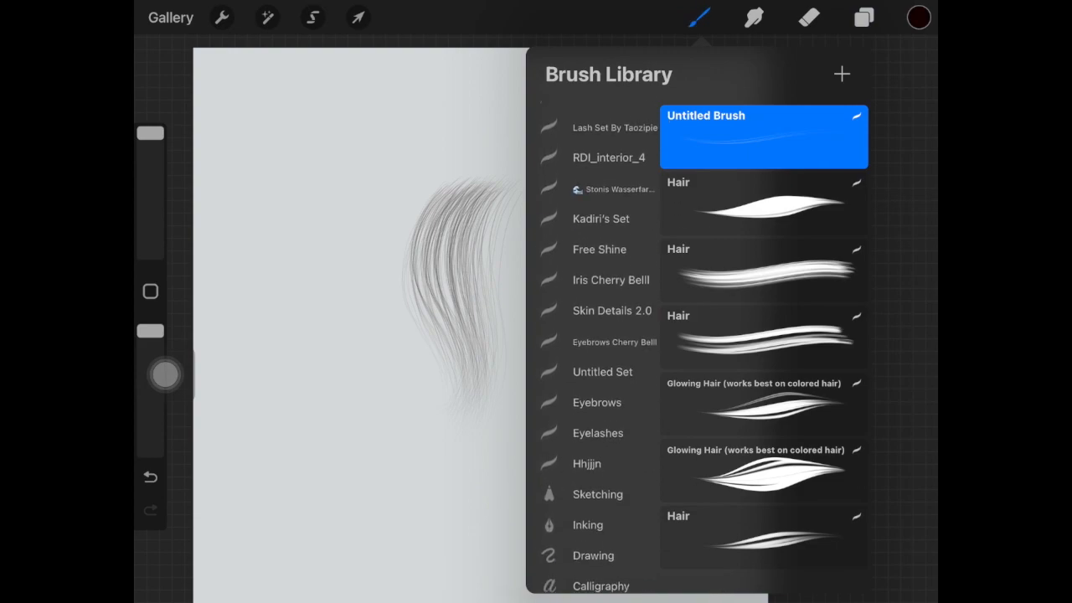
{"action": "scroll", "coordinate": [599, 335], "scroll_direction": "down", "scroll_amount": 3}
{"action": "left_click", "coordinate": [598, 509]}
Check the layers, resize the brush and paint darker shading strokes down the hair lock.
{"action": "left_click", "coordinate": [864, 18]}
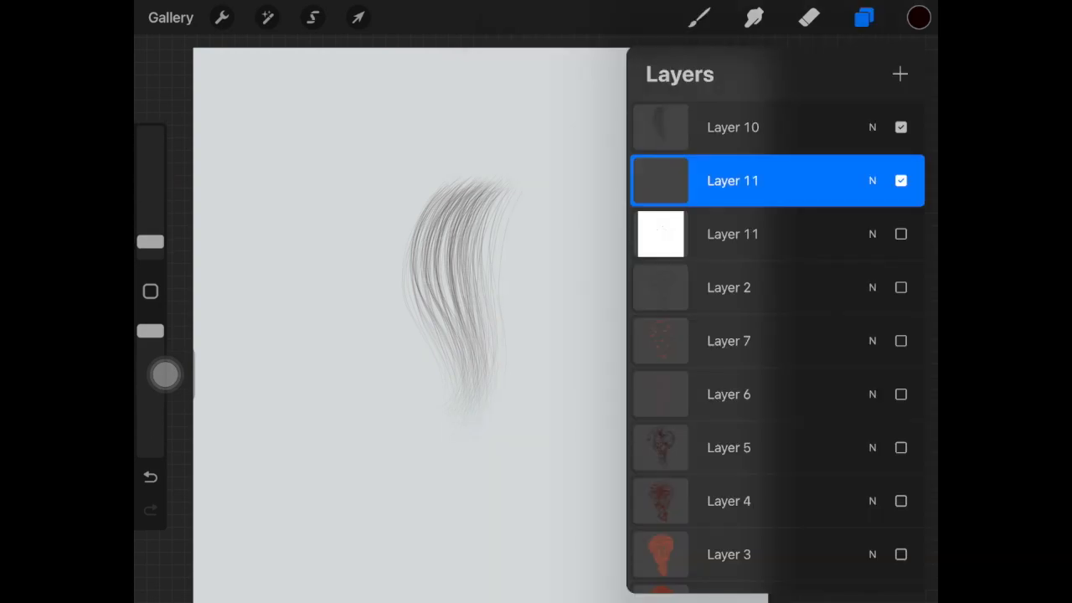
{"action": "left_click", "coordinate": [419, 335]}
{"action": "left_click_drag", "start_coordinate": [150, 331], "coordinate": [150, 402]}
{"action": "left_click_drag", "start_coordinate": [149, 241], "coordinate": [150, 221]}
{"action": "left_click_drag", "start_coordinate": [463, 209], "coordinate": [469, 377]}
{"action": "left_click_drag", "start_coordinate": [469, 302], "coordinate": [477, 385]}
Smudge along the lock to blend the new shading into the hair, raising the tool opacity.
{"action": "left_click", "coordinate": [753, 17]}
{"action": "left_click_drag", "start_coordinate": [486, 268], "coordinate": [498, 201]}
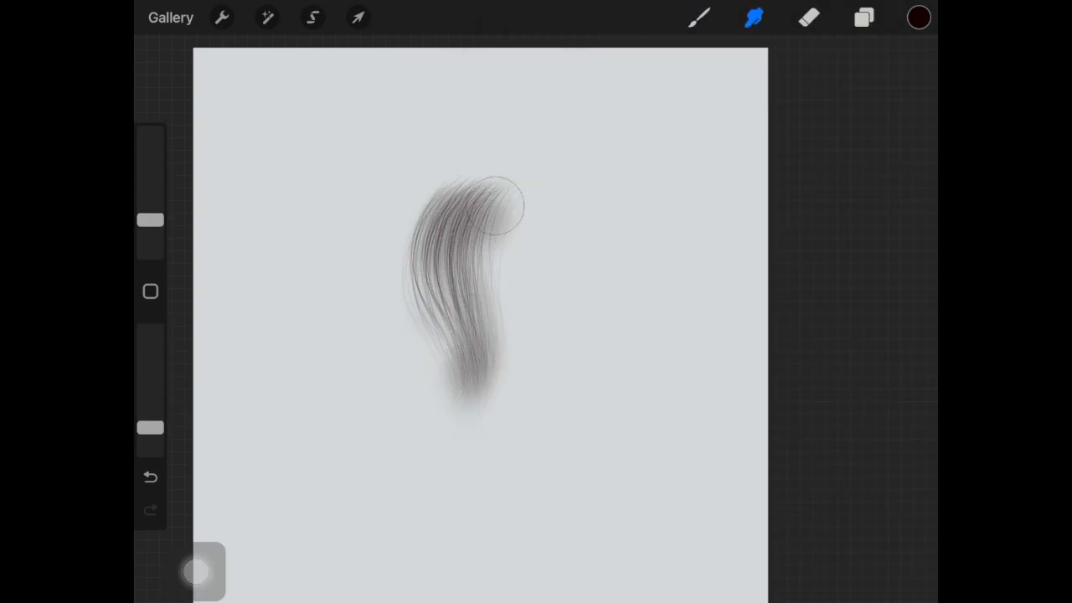
{"action": "left_click_drag", "start_coordinate": [406, 239], "coordinate": [414, 284]}
{"action": "left_click_drag", "start_coordinate": [481, 385], "coordinate": [485, 431]}
{"action": "left_click_drag", "start_coordinate": [444, 402], "coordinate": [444, 351]}
Paint more dark strands over the lower and upper parts of the lock.
{"action": "left_click_drag", "start_coordinate": [150, 427], "coordinate": [149, 403]}
{"action": "left_click", "coordinate": [699, 17]}
{"action": "mouse_move", "coordinate": [428, 322]}
{"action": "left_mouse_down"}
{"action": "mouse_move", "coordinate": [444, 368]}
{"action": "mouse_move", "coordinate": [447, 318]}
{"action": "left_mouse_up"}
{"action": "left_click_drag", "start_coordinate": [419, 201], "coordinate": [444, 235]}
{"action": "mouse_move", "coordinate": [486, 201]}
{"action": "left_mouse_down"}
{"action": "mouse_move", "coordinate": [457, 276]}
{"action": "mouse_move", "coordinate": [503, 360]}
{"action": "left_mouse_up"}
Blend the right-side strands with the smudge tool at lower strength.
{"action": "left_click", "coordinate": [754, 17]}
{"action": "left_click_drag", "start_coordinate": [150, 403], "coordinate": [149, 428]}
{"action": "left_click_drag", "start_coordinate": [494, 251], "coordinate": [498, 343]}
{"action": "mouse_move", "coordinate": [464, 167]}
{"action": "left_mouse_down"}
{"action": "mouse_move", "coordinate": [475, 320]}
{"action": "mouse_move", "coordinate": [506, 356]}
{"action": "mouse_move", "coordinate": [450, 414]}
{"action": "left_mouse_up"}
{"action": "left_click_drag", "start_coordinate": [410, 217], "coordinate": [412, 275]}
Undo a stray stroke, then paint a dense set of darker curling strands down the lock.
{"action": "left_click", "coordinate": [864, 17]}
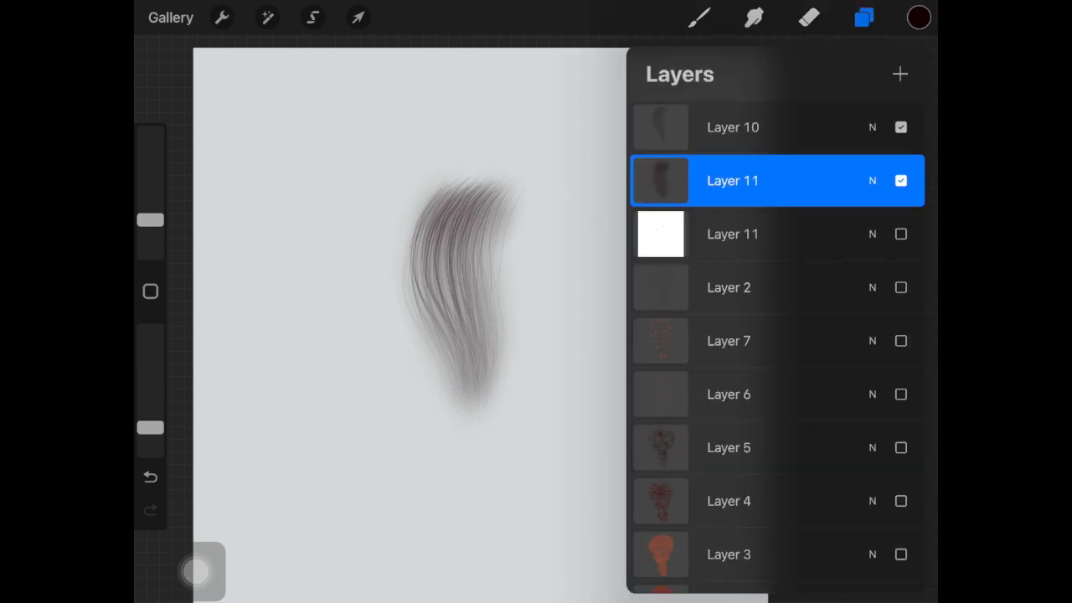
{"action": "left_click", "coordinate": [419, 293]}
{"action": "left_click", "coordinate": [699, 17]}
{"action": "left_click", "coordinate": [149, 477]}
{"action": "mouse_move", "coordinate": [452, 226]}
{"action": "left_mouse_down"}
{"action": "mouse_move", "coordinate": [464, 368]}
{"action": "mouse_move", "coordinate": [482, 375]}
{"action": "left_mouse_up"}
{"action": "mouse_move", "coordinate": [469, 247]}
{"action": "left_mouse_down"}
{"action": "mouse_move", "coordinate": [490, 402]}
{"action": "mouse_move", "coordinate": [503, 392]}
{"action": "left_mouse_up"}
{"action": "left_click_drag", "start_coordinate": [477, 281], "coordinate": [494, 395]}
{"action": "left_click_drag", "start_coordinate": [427, 232], "coordinate": [461, 395]}
{"action": "mouse_move", "coordinate": [422, 274]}
{"action": "left_mouse_down"}
{"action": "mouse_move", "coordinate": [456, 412]}
{"action": "mouse_move", "coordinate": [466, 369]}
{"action": "left_mouse_up"}
{"action": "left_click", "coordinate": [753, 17]}
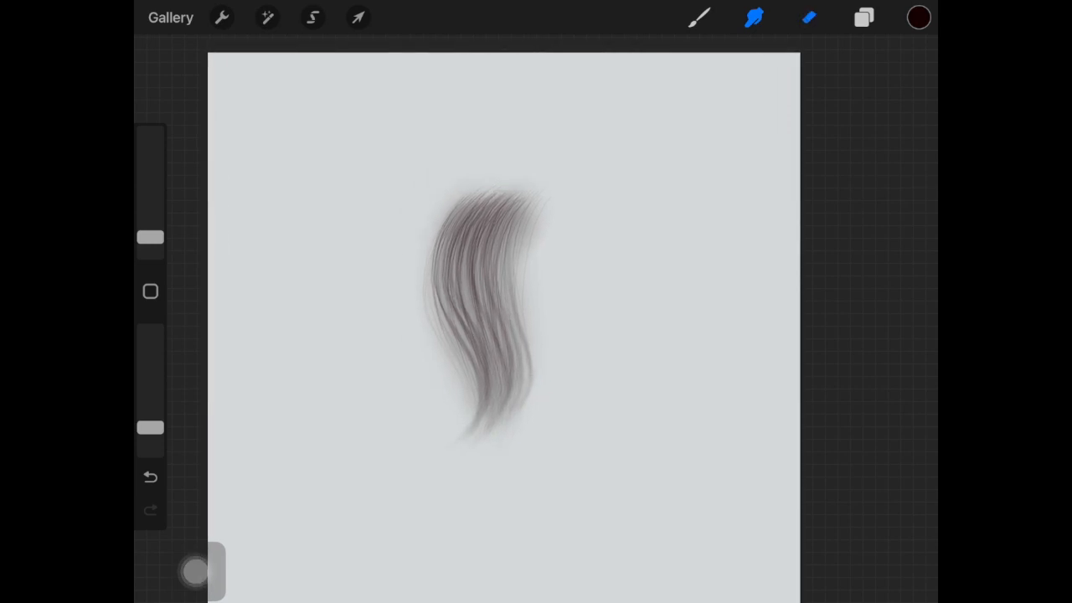
{"action": "left_click_drag", "start_coordinate": [150, 427], "coordinate": [150, 330]}
Choose a soft eraser brush and add a new layer for highlights.
{"action": "left_click_drag", "start_coordinate": [150, 237], "coordinate": [150, 176]}
{"action": "left_click", "coordinate": [809, 17]}
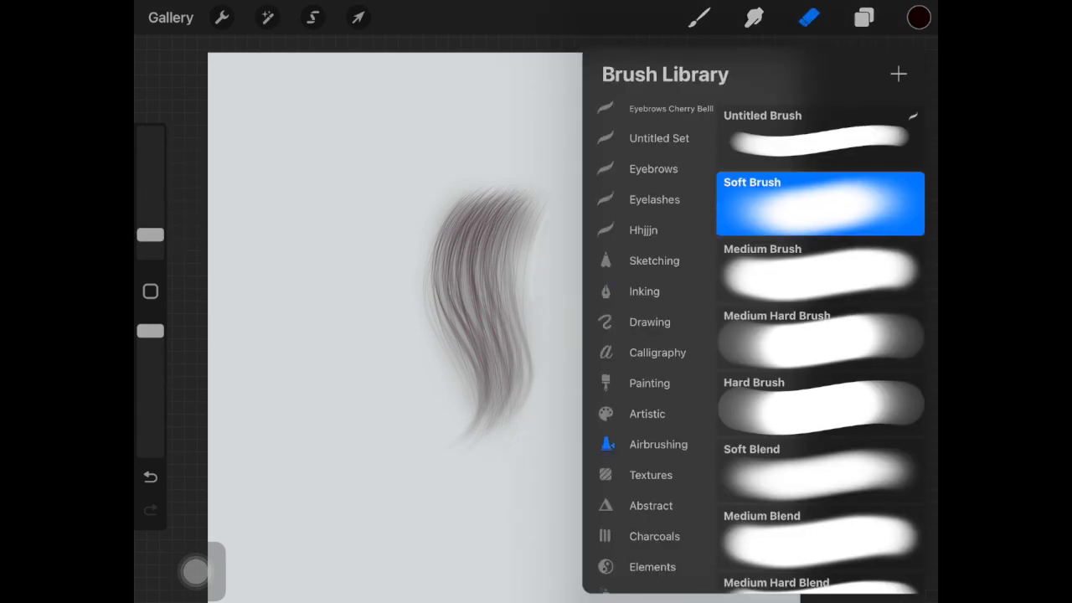
{"action": "left_click", "coordinate": [419, 293]}
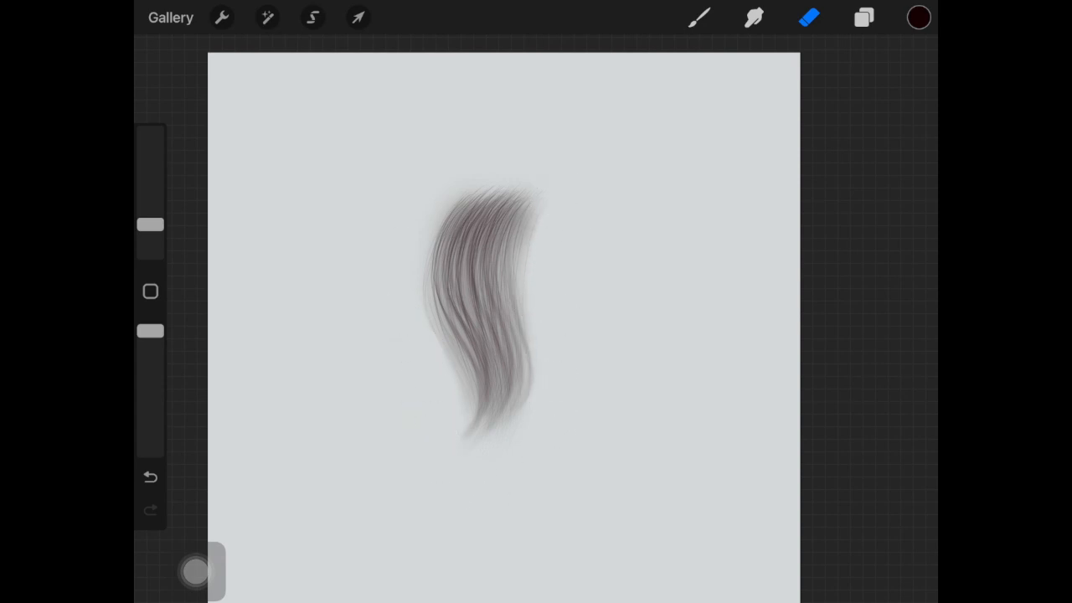
{"action": "left_click", "coordinate": [864, 18]}
{"action": "left_click", "coordinate": [901, 74]}
{"action": "left_click", "coordinate": [699, 18]}
{"action": "scroll", "coordinate": [599, 335], "scroll_direction": "down", "scroll_amount": 5}
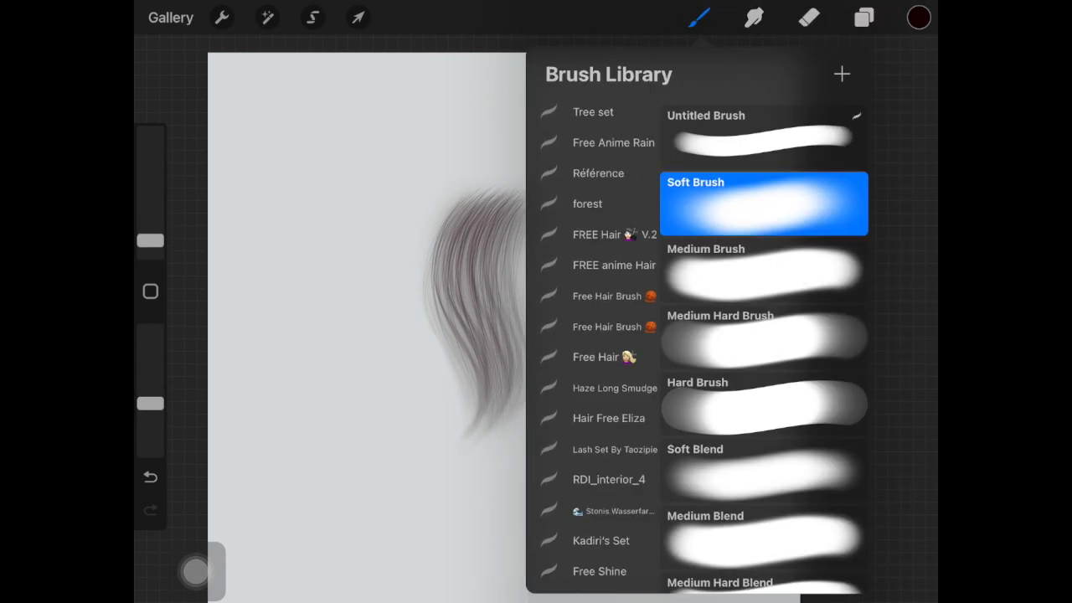
{"action": "left_click", "coordinate": [864, 18]}
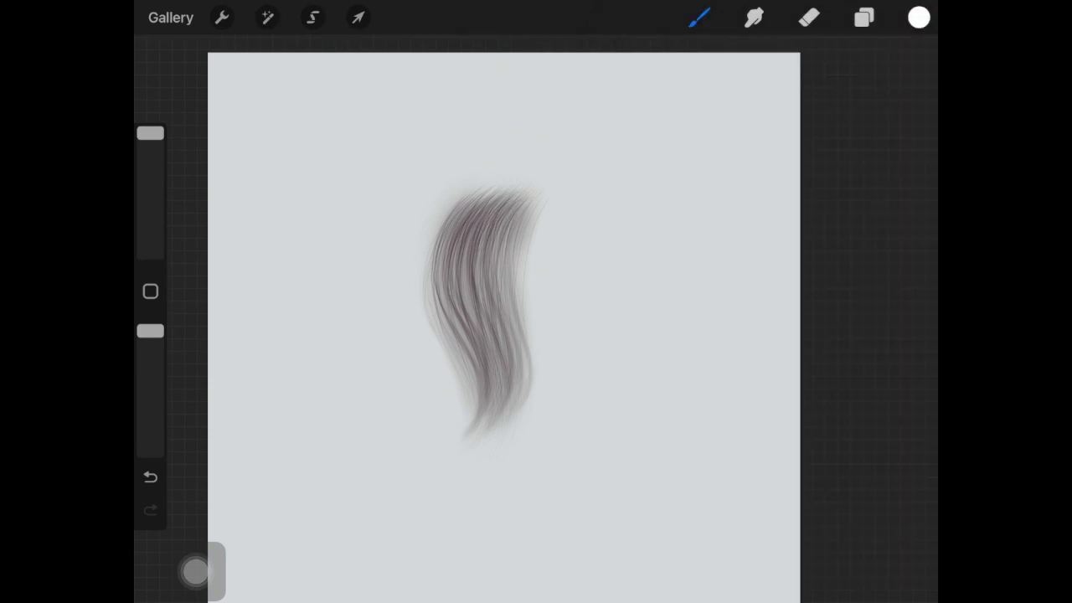
Paint light highlight strands on the upper hair and smudge them into the lock.
{"action": "left_click_drag", "start_coordinate": [510, 215], "coordinate": [452, 251]}
{"action": "left_click_drag", "start_coordinate": [494, 335], "coordinate": [477, 355]}
{"action": "left_click", "coordinate": [754, 18]}
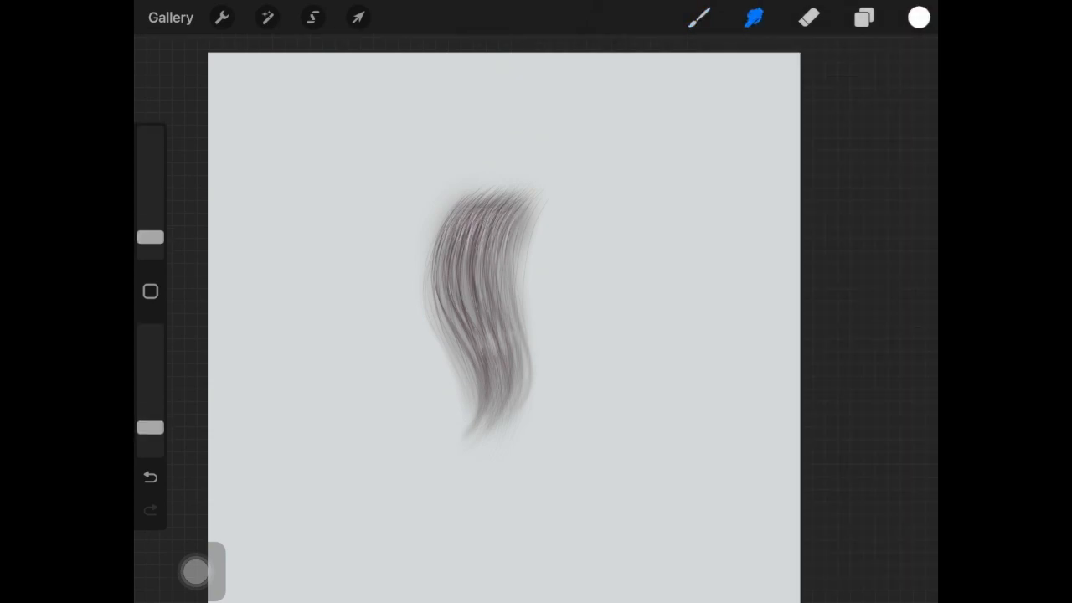
{"action": "left_click_drag", "start_coordinate": [463, 219], "coordinate": [474, 235]}
{"action": "left_click_drag", "start_coordinate": [487, 338], "coordinate": [496, 348]}
Pick the Soft Brush and brighten strands near the top of the lock.
{"action": "left_click", "coordinate": [700, 18]}
{"action": "scroll", "coordinate": [602, 334], "scroll_direction": "down", "scroll_amount": 5}
{"action": "left_click", "coordinate": [603, 569]}
{"action": "left_click", "coordinate": [762, 193]}
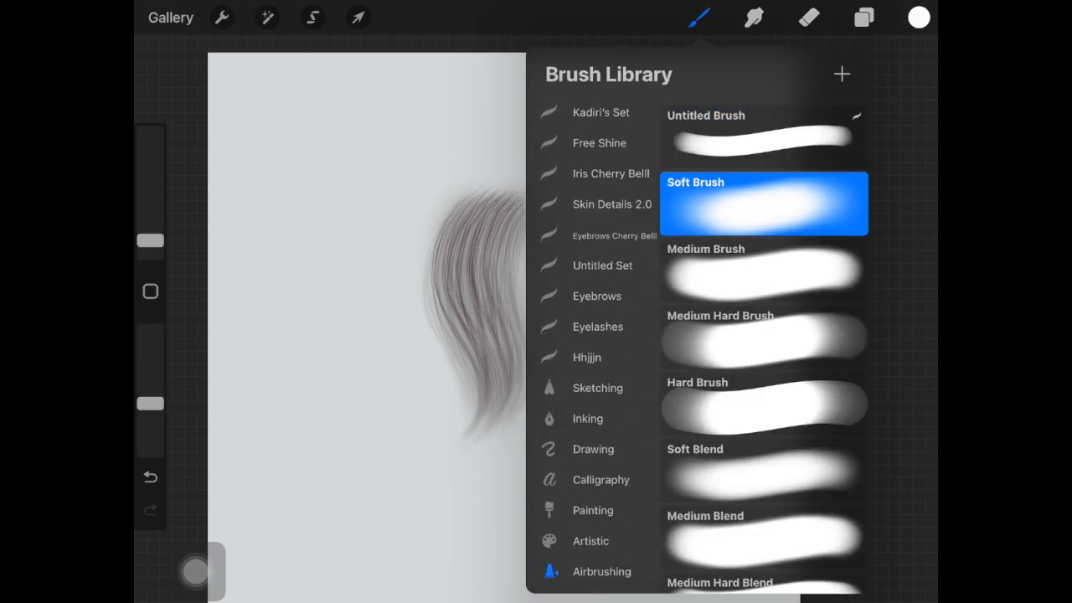
{"action": "left_click", "coordinate": [377, 335]}
{"action": "mouse_move", "coordinate": [452, 234]}
{"action": "left_mouse_down"}
{"action": "mouse_move", "coordinate": [502, 232]}
{"action": "mouse_move", "coordinate": [465, 226]}
{"action": "left_mouse_up"}
{"action": "left_click", "coordinate": [754, 18]}
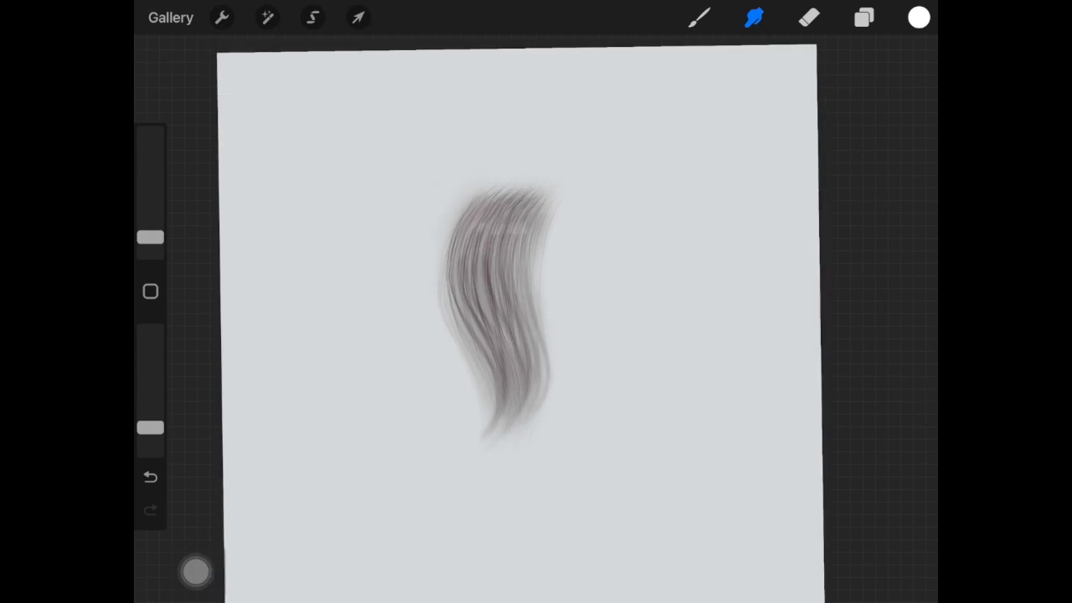
Pick black from Colours and paint darker strands across the lock for depth.
{"action": "left_click", "coordinate": [864, 18]}
{"action": "left_click", "coordinate": [918, 17]}
{"action": "left_click", "coordinate": [502, 335]}
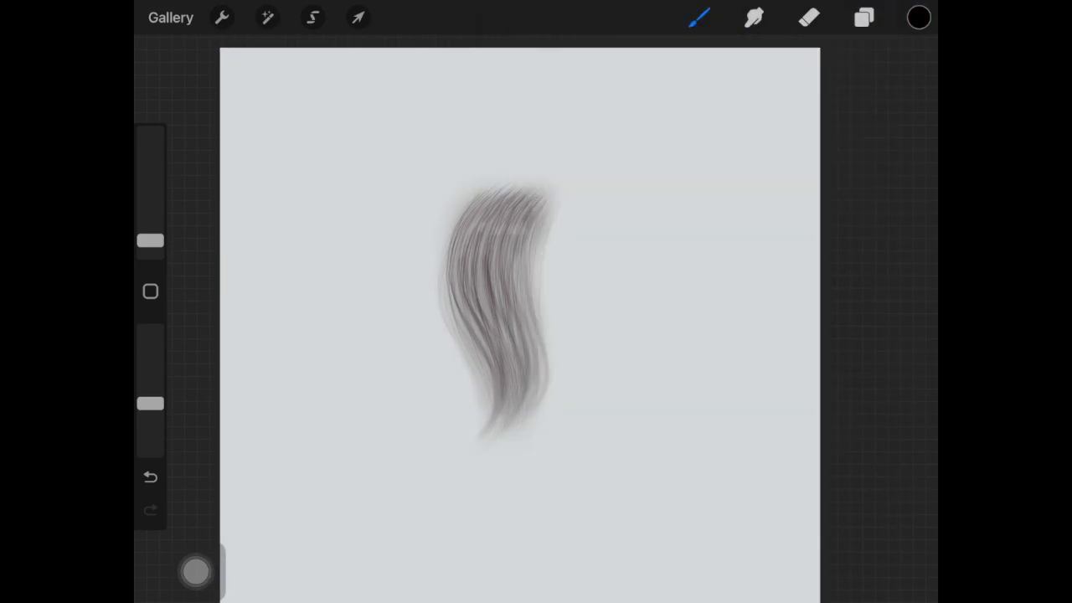
{"action": "left_click_drag", "start_coordinate": [527, 213], "coordinate": [519, 268]}
{"action": "left_click_drag", "start_coordinate": [149, 241], "coordinate": [150, 230]}
{"action": "left_click_drag", "start_coordinate": [536, 205], "coordinate": [520, 318]}
{"action": "left_click_drag", "start_coordinate": [499, 230], "coordinate": [507, 318]}
{"action": "mouse_move", "coordinate": [508, 197]}
{"action": "left_mouse_down"}
{"action": "mouse_move", "coordinate": [515, 360]}
{"action": "mouse_move", "coordinate": [473, 285]}
{"action": "left_mouse_up"}
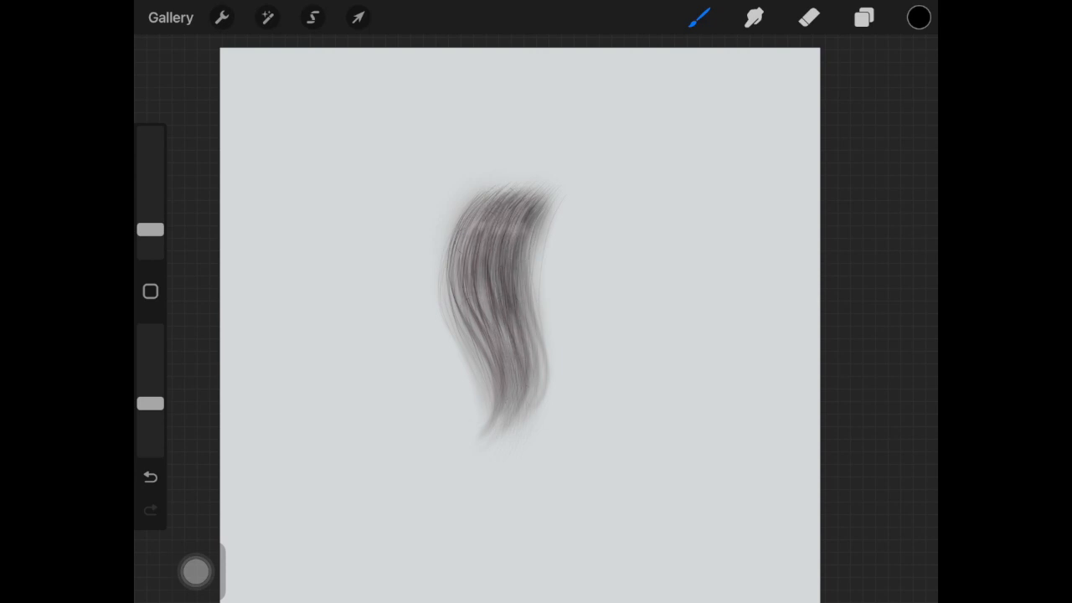
{"action": "mouse_move", "coordinate": [476, 205]}
{"action": "left_mouse_down"}
{"action": "mouse_move", "coordinate": [470, 335]}
{"action": "mouse_move", "coordinate": [523, 398]}
{"action": "left_mouse_up"}
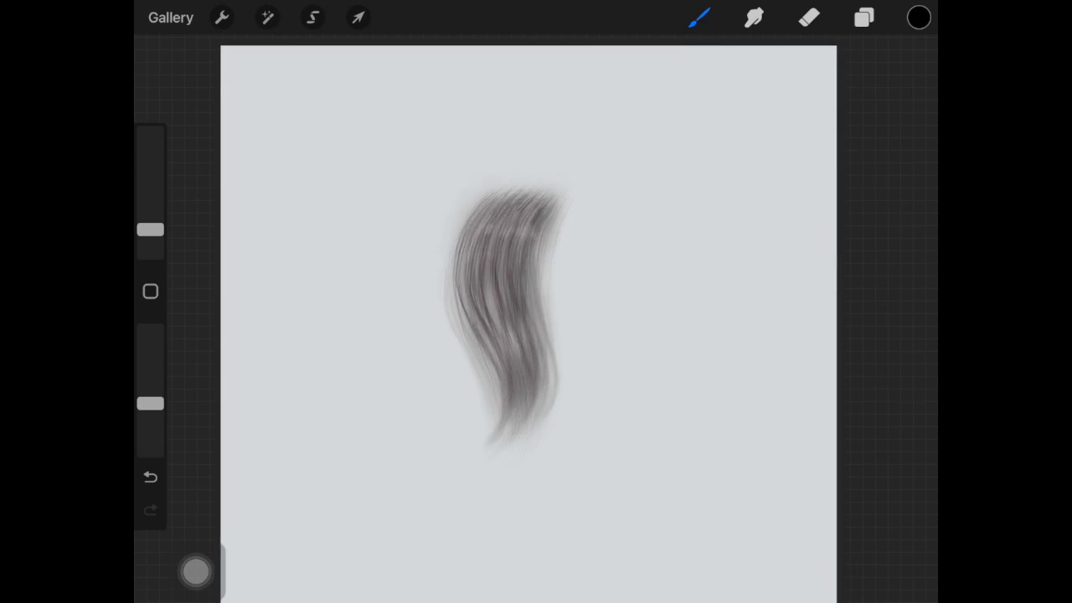